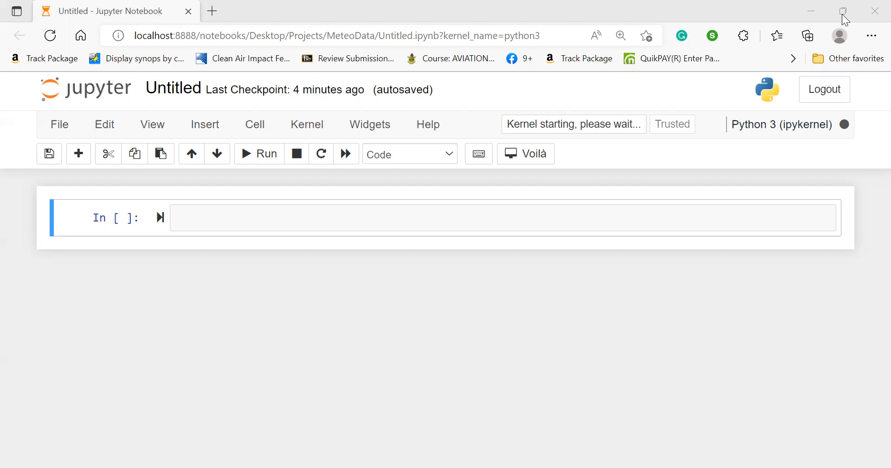
- Enter import xarray as xr in the first cell and run it
click(255, 218)
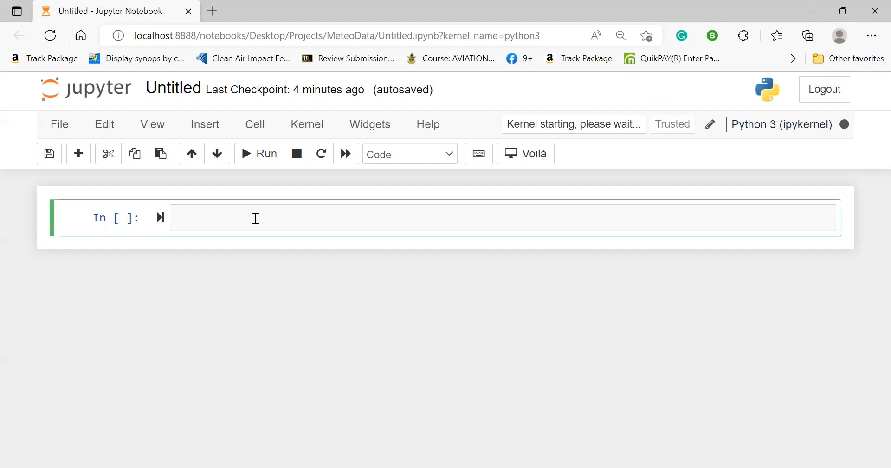
text(import )
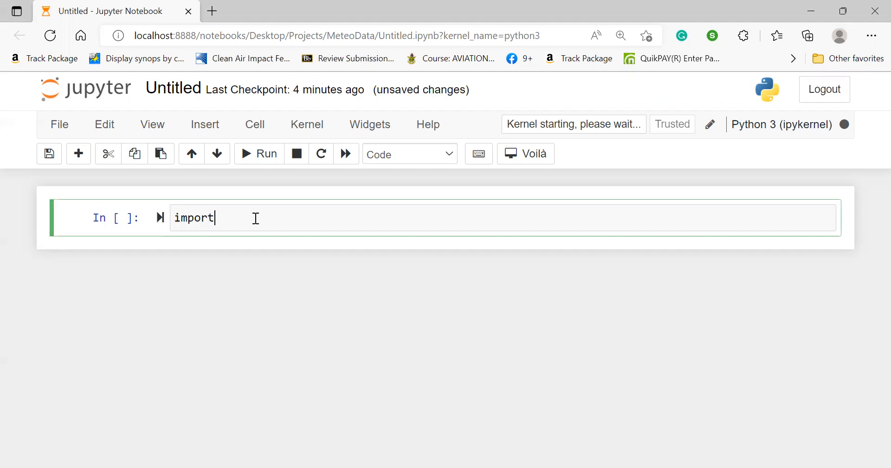
text(xarray)
text( as xr)
key(Return)
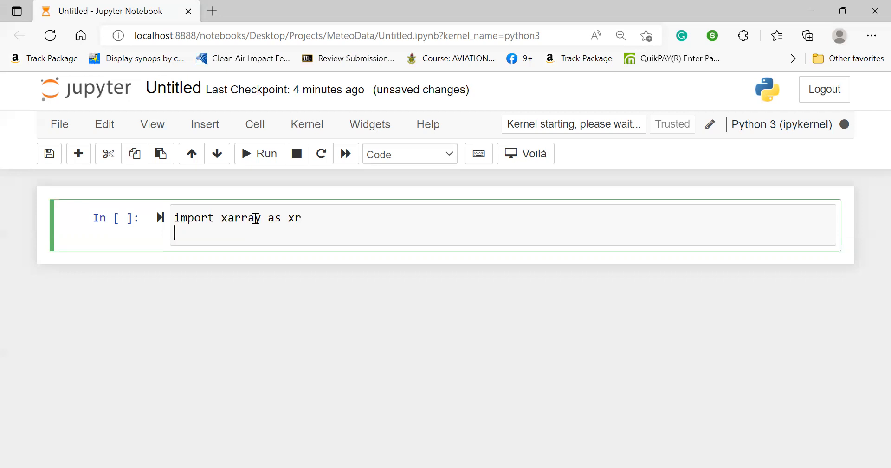
key(shift+Return)
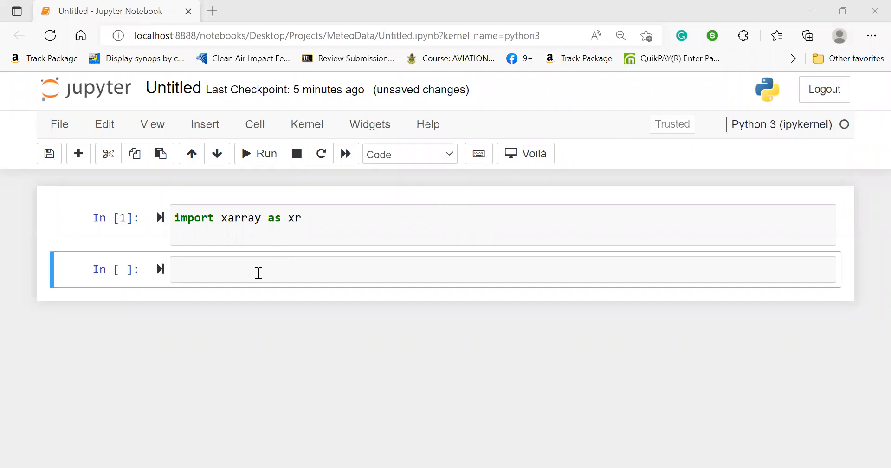
- Write ds_1 = xr.open_dataset(...) with the tab-completed 2017 PERSIANN Ghana .nc path
click(258, 272)
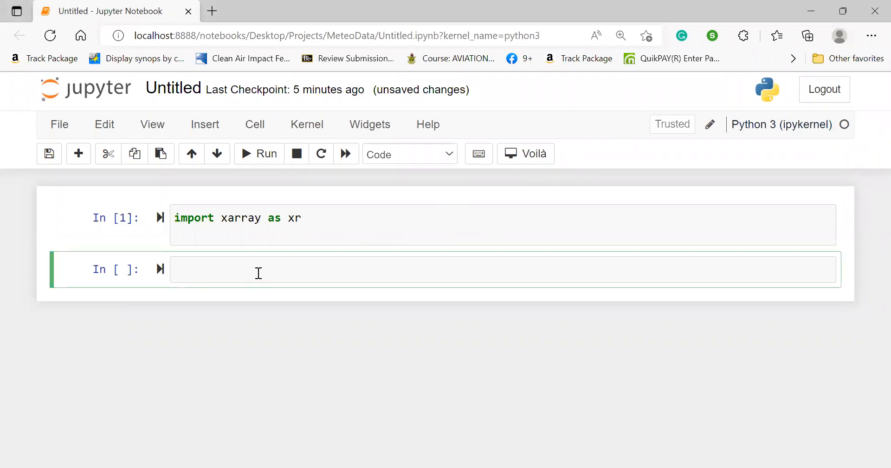
text(df)
key(BackSpace)
text(s)
text(_1 )
text(= )
text(xr.)
text(open_data)
key(Tab)
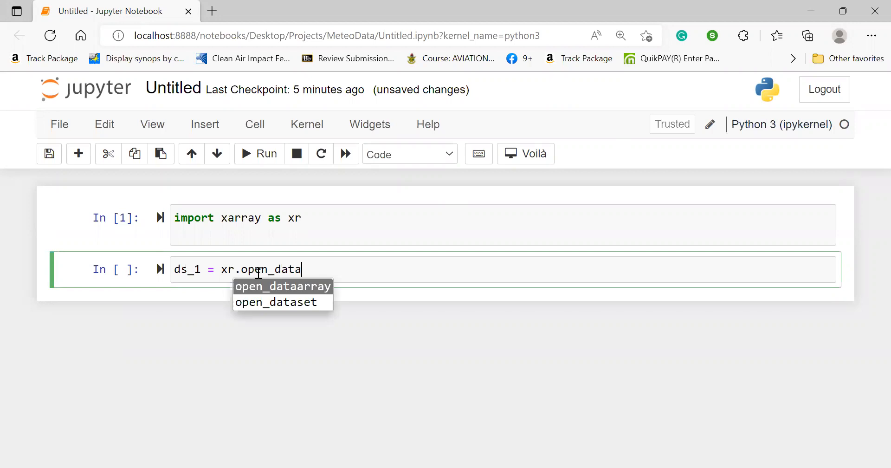
key(Down)
key(Return)
text(())
text(')
text(Data/)
key(Tab)
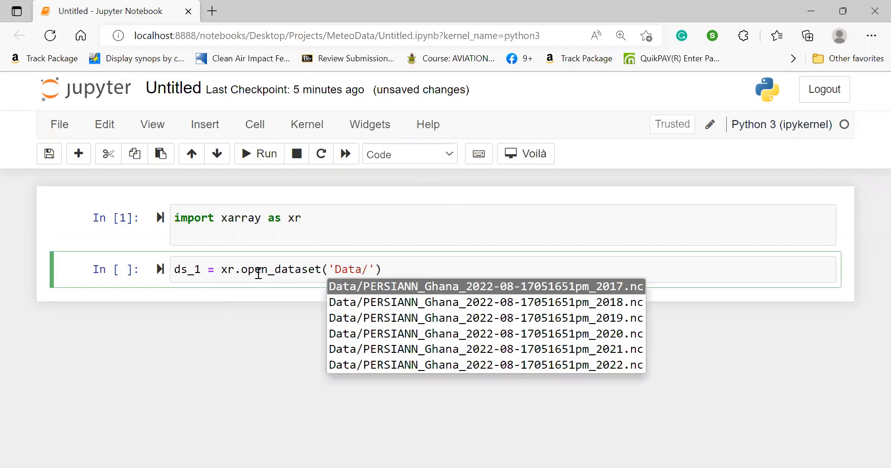
key(Return)
key(Right)
key(Right)
- Add ds_2 loading the 2018 PERSIANN Ghana file and run the cell
key(Return)
text(ds_2 = xr.open_data)
key(Tab)
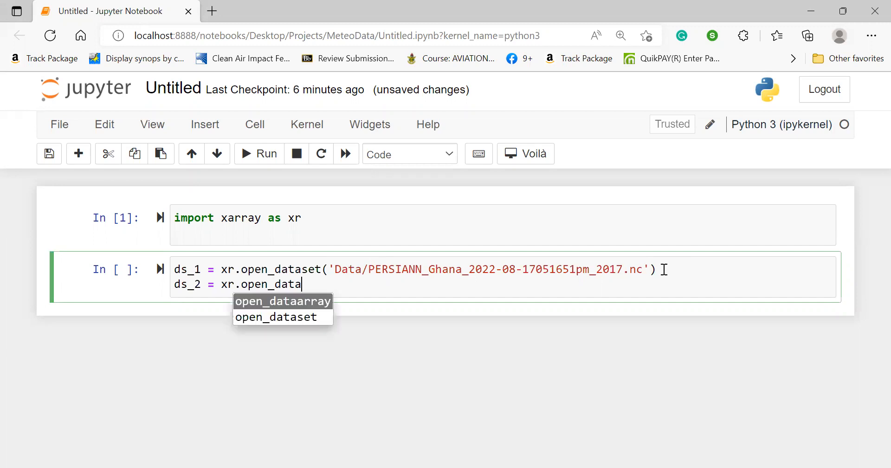
text(set('Data/P)
key(Tab)
key(Down)
key(Return)
key(Right)
key(shift+Return)
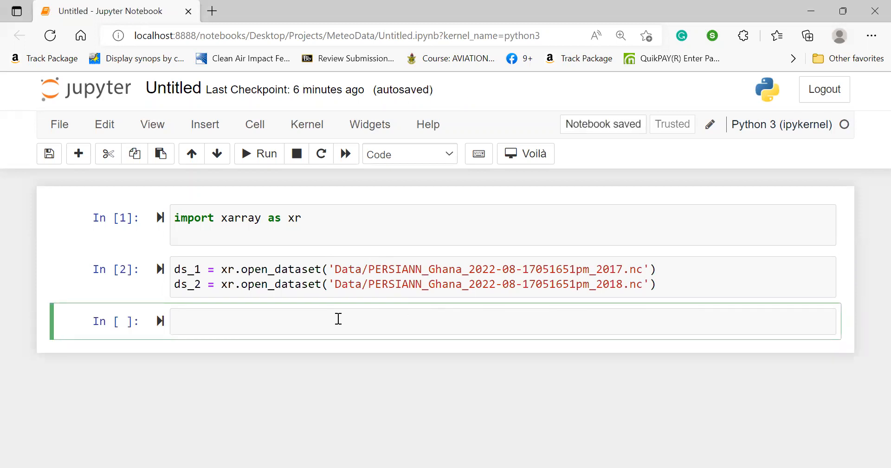
- Add import matplotlib.pyplot as plt to the first cell and rerun it
click(256, 236)
text(import matplotlib.pyplot as plt)
key(shift+Return)
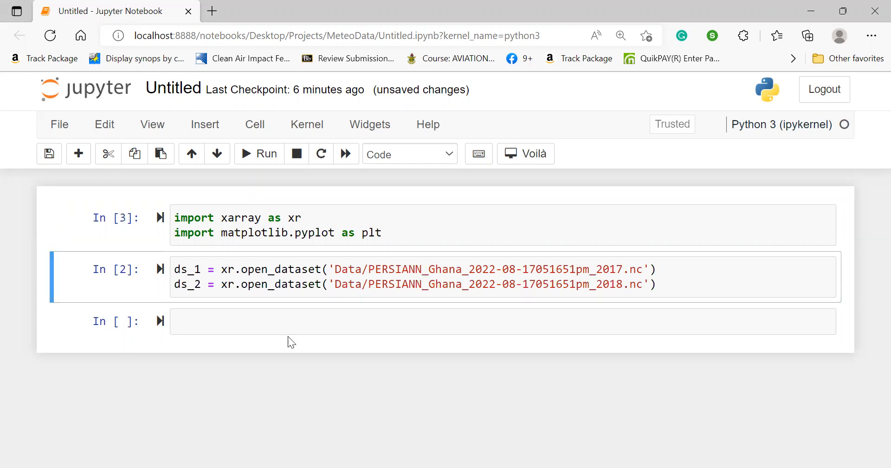
- Write fig, axes = plt.subplots(nrows=4, ncols=2) in the third cell
click(273, 324)
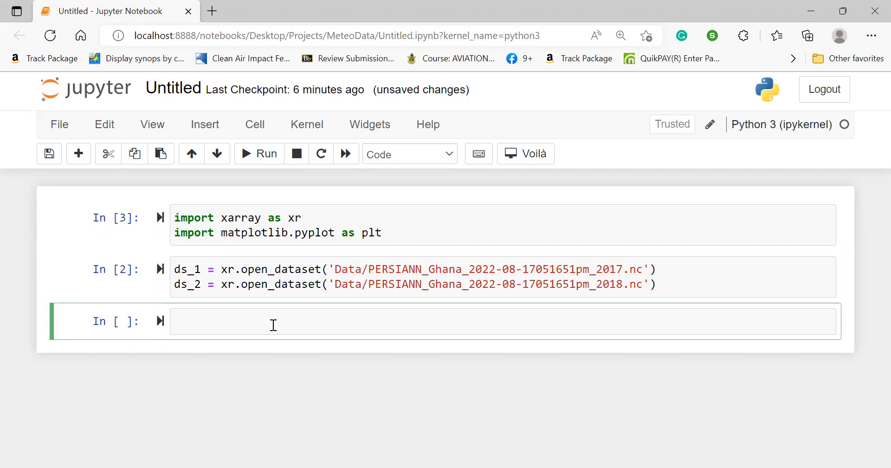
text(plt.subplots()
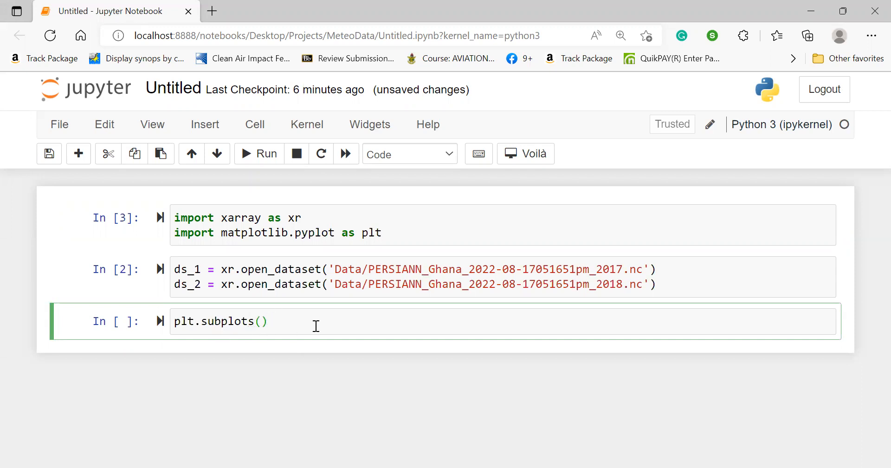
click(173, 321)
text(fig, axes)
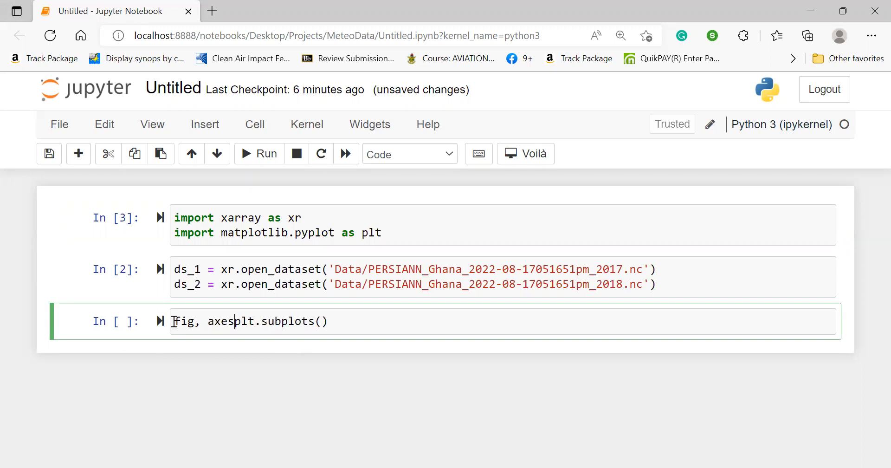
text( =)
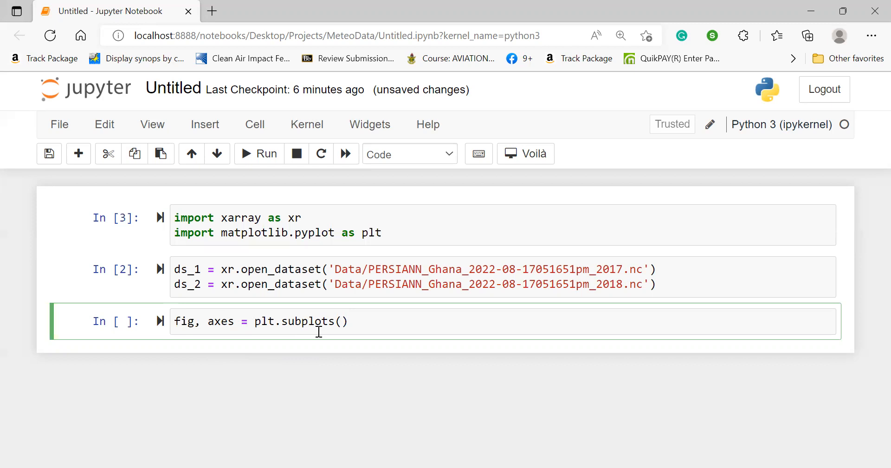
click(342, 321)
text(nrows=)
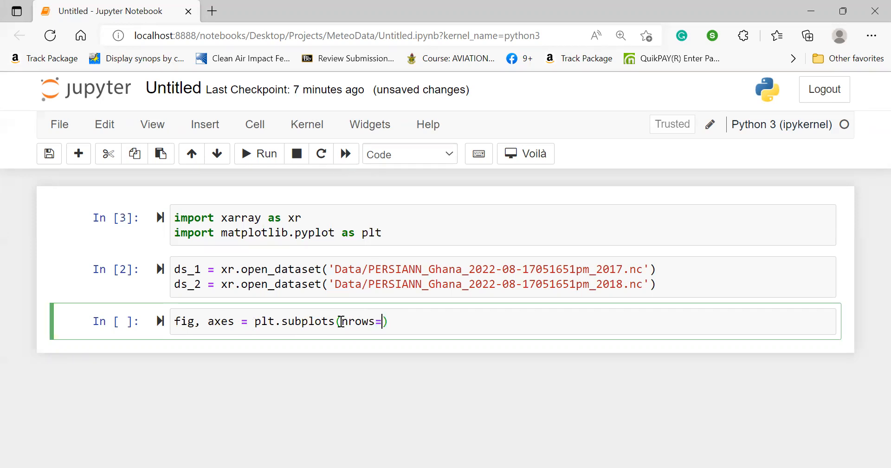
text(4, ncol)
text(s=2)
- Draw the grid, inspect axes, then drop nrows=4 to get a one-row, two-column axes array
key(shift+Return)
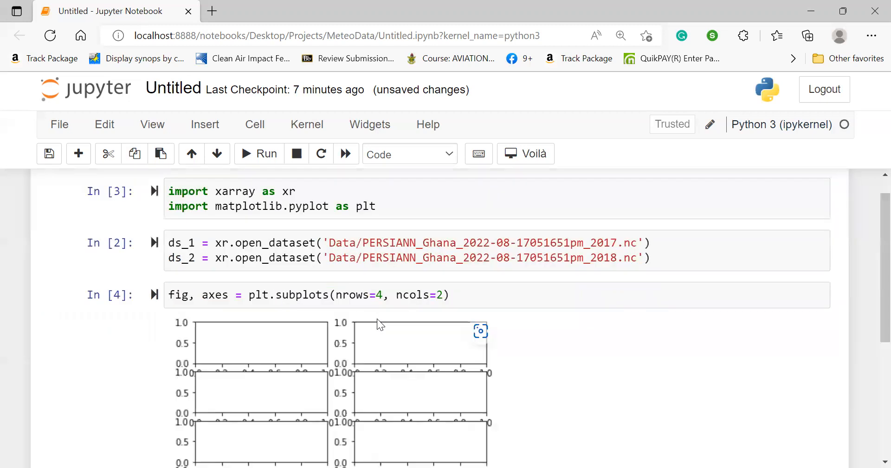
scroll(371, 374, down, 2)
scroll(371, 373, down, 1)
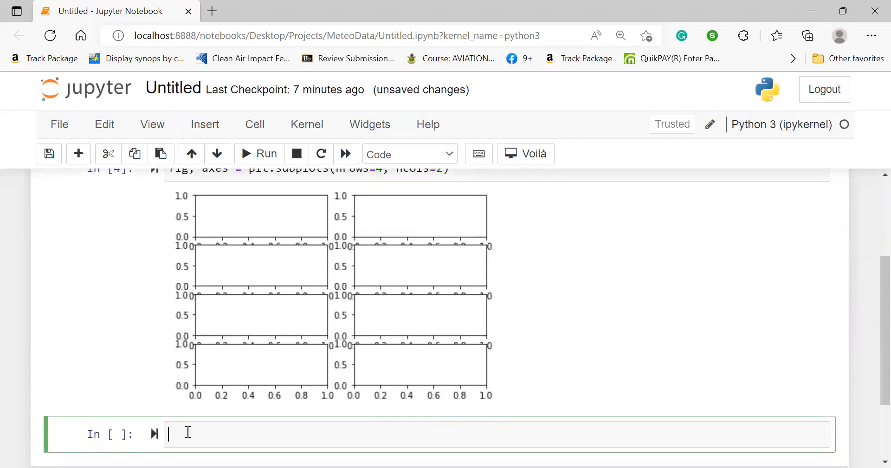
text(axes)
key(shift+Return)
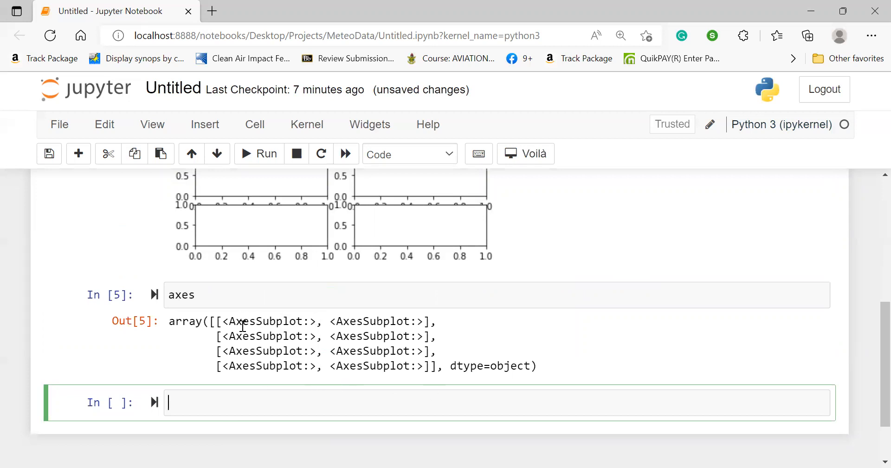
scroll(242, 326, up, 5)
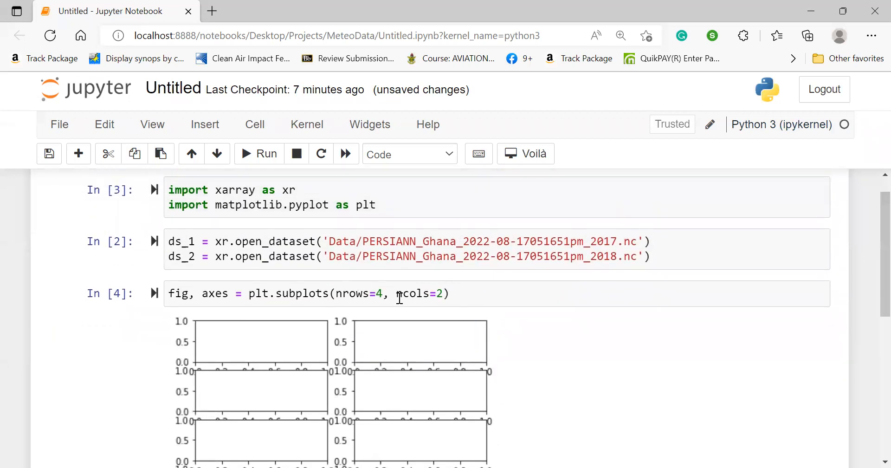
click(397, 293)
drag(395, 294, 335, 294)
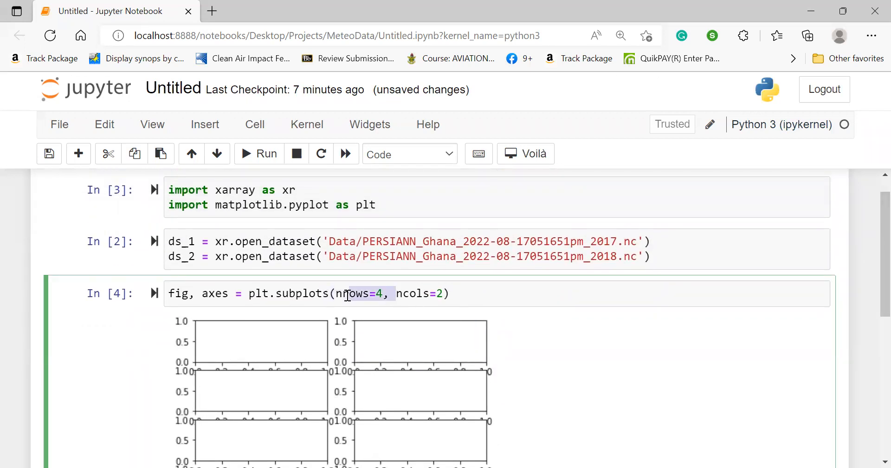
key(BackSpace)
key(shift+Return)
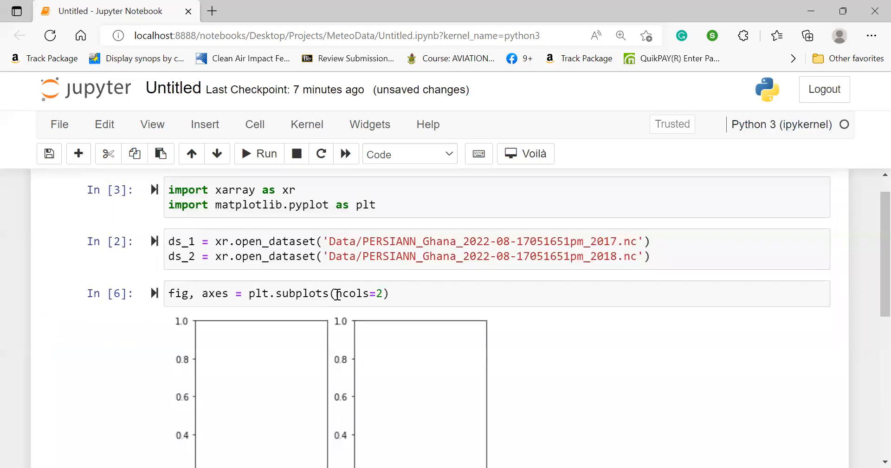
scroll(336, 292, down, 3)
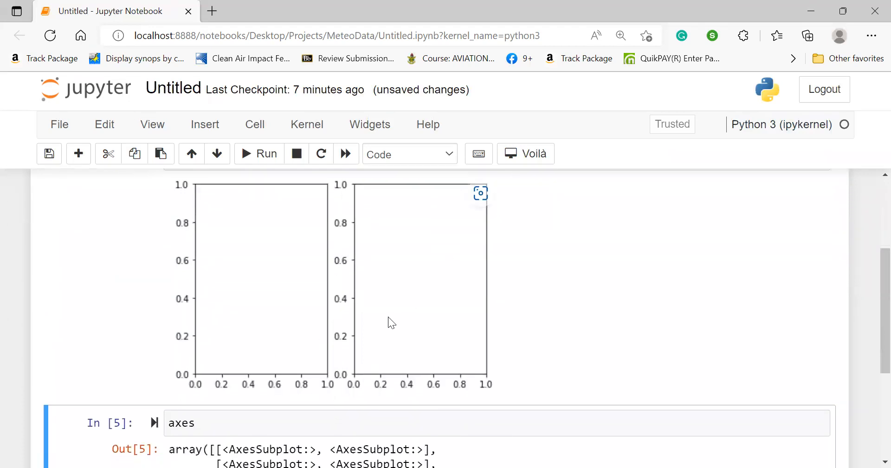
click(234, 427)
key(shift+Return)
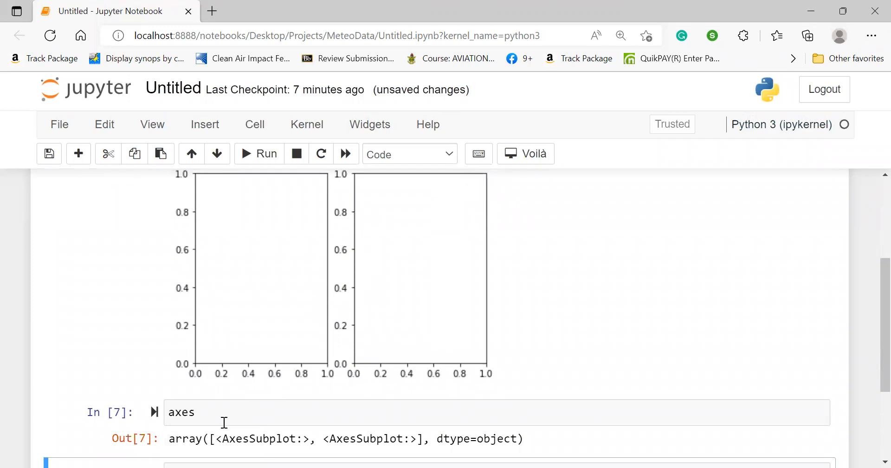
- Index axes[0] and axes[1] to get subplots, then axes[2] which raises IndexError
click(224, 418)
text([0])
key(shift+Return)
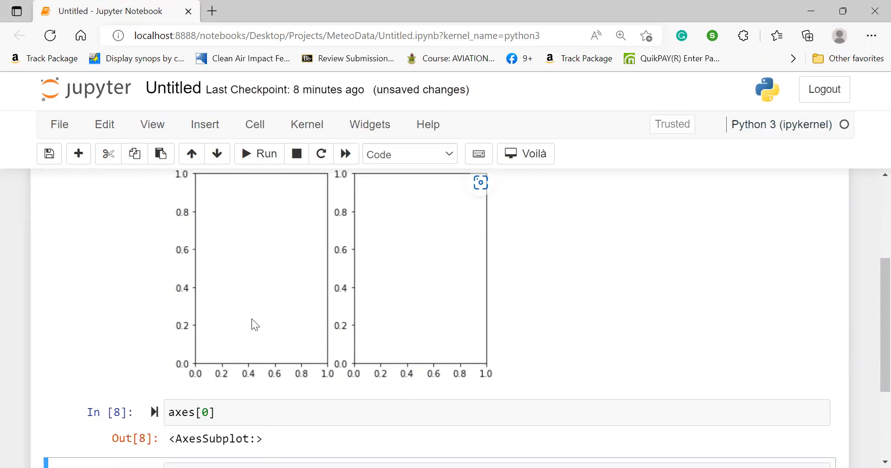
double_click(210, 412)
text(1)
key(shift+Return)
click(217, 412)
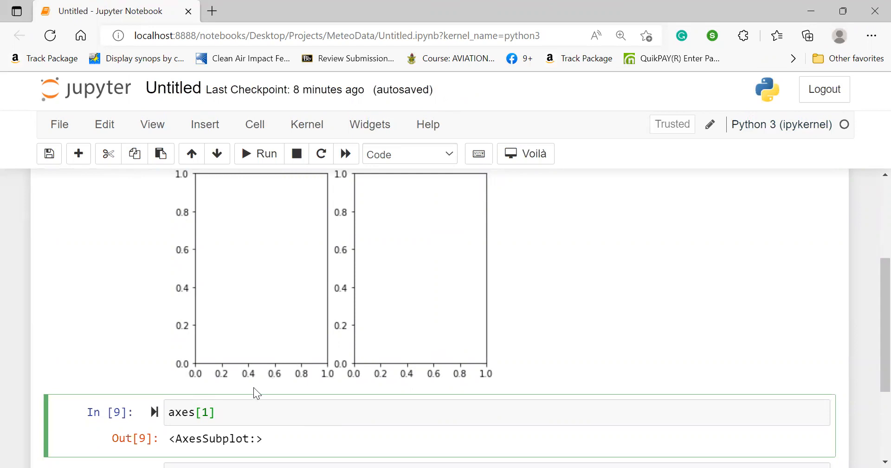
key(BackSpace)
text(2)
key(shift+Return)
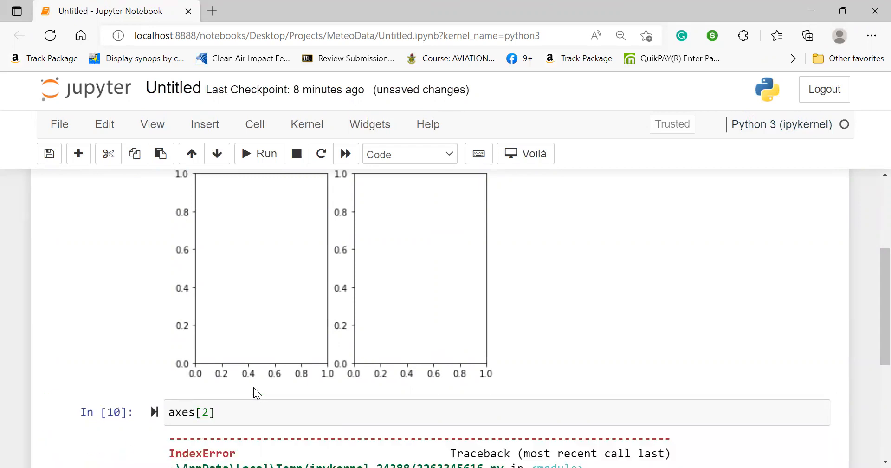
scroll(254, 388, up, 5)
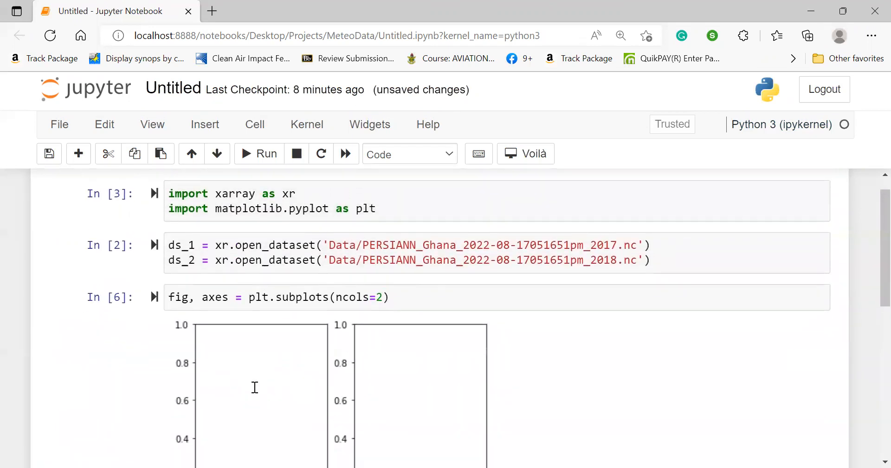
- Restore nrows=4 for a 4x2 grid and fetch a subplot with axes[2,0]
click(335, 307)
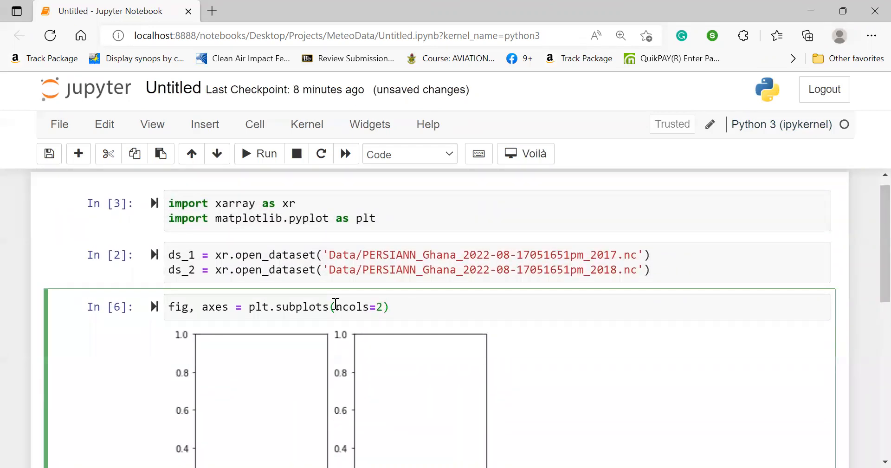
text(nrows=4, n)
key(ctrl+Return)
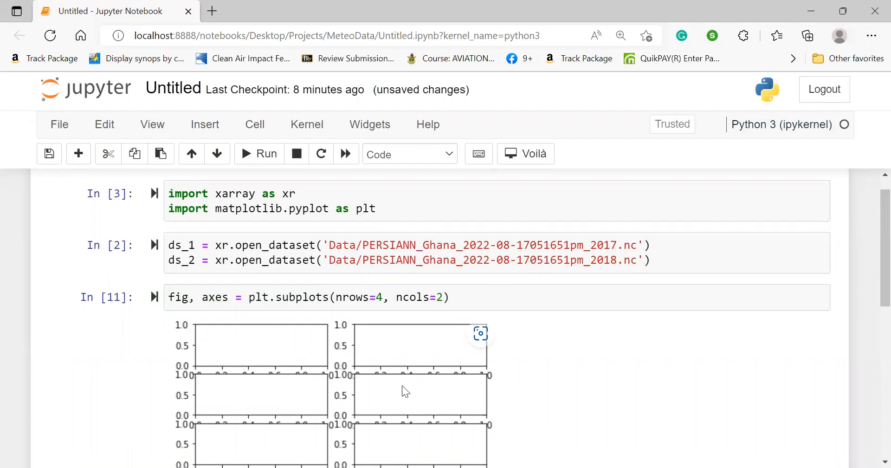
scroll(402, 386, down, 3)
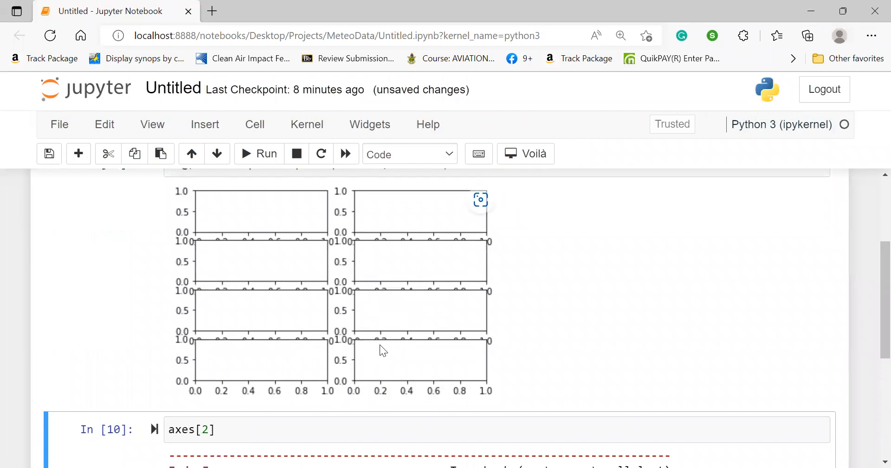
scroll(437, 361, up, 5)
scroll(374, 324, down, 5)
scroll(332, 318, down, 2)
click(211, 315)
text(0)
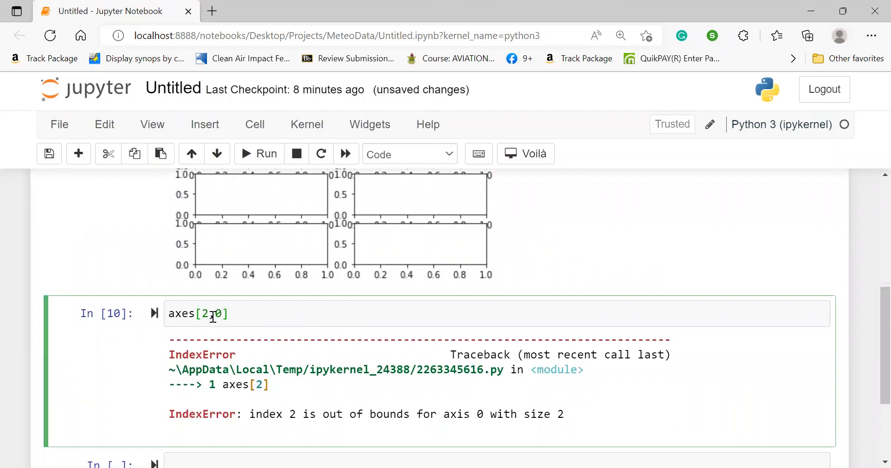
key(shift+Return)
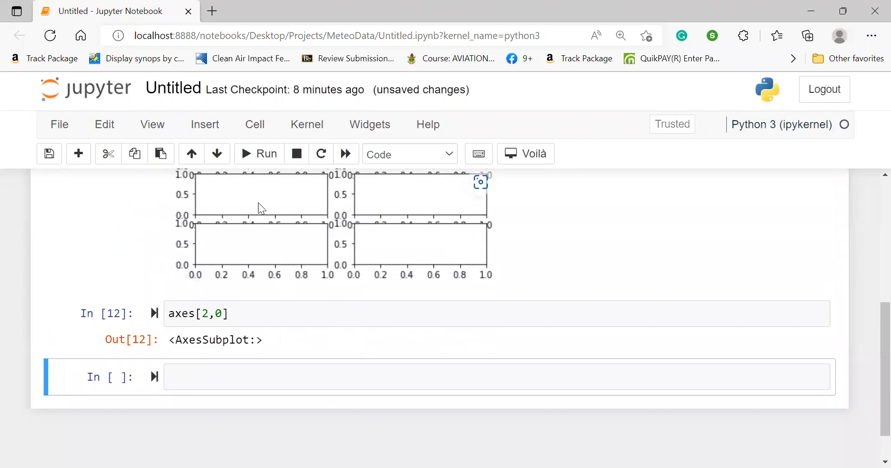
scroll(256, 207, up, 2)
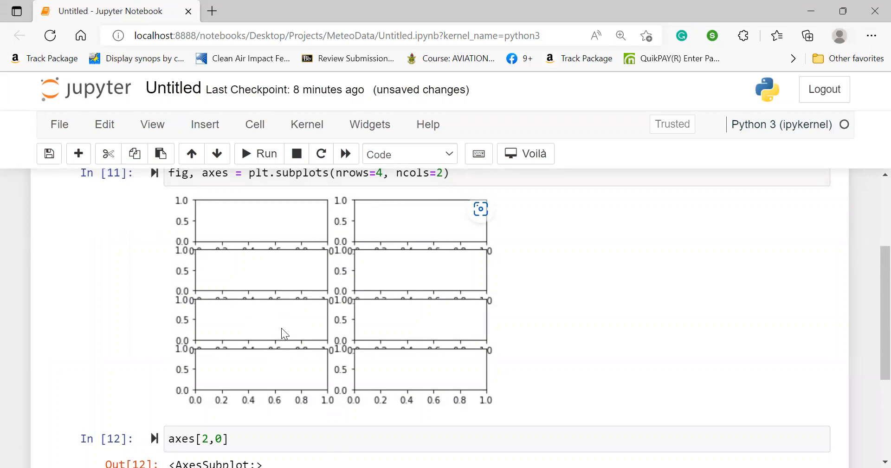
scroll(282, 329, up, 2)
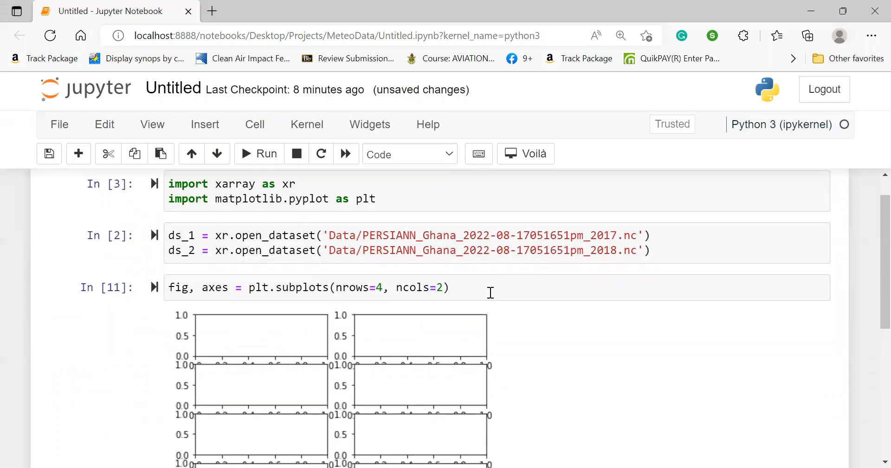
- Insert cells above the subplots cell, start a groupby line, and display ds_1
click(489, 291)
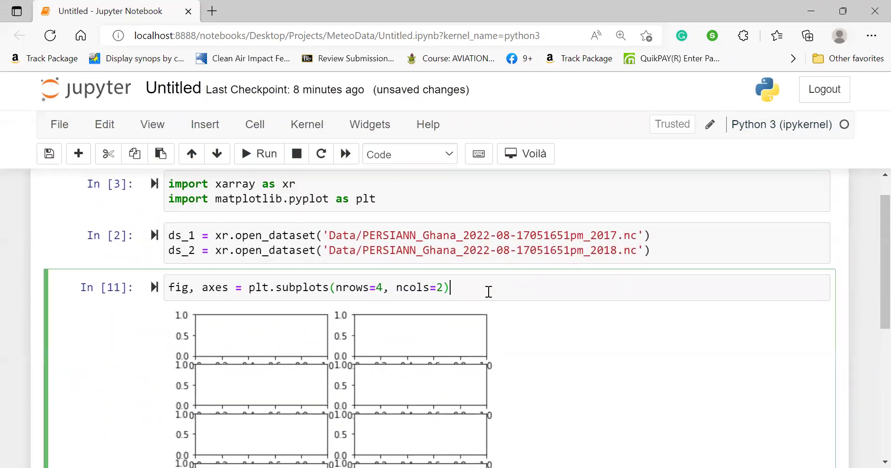
click(109, 293)
key(a)
click(217, 294)
text(ds_1.group)
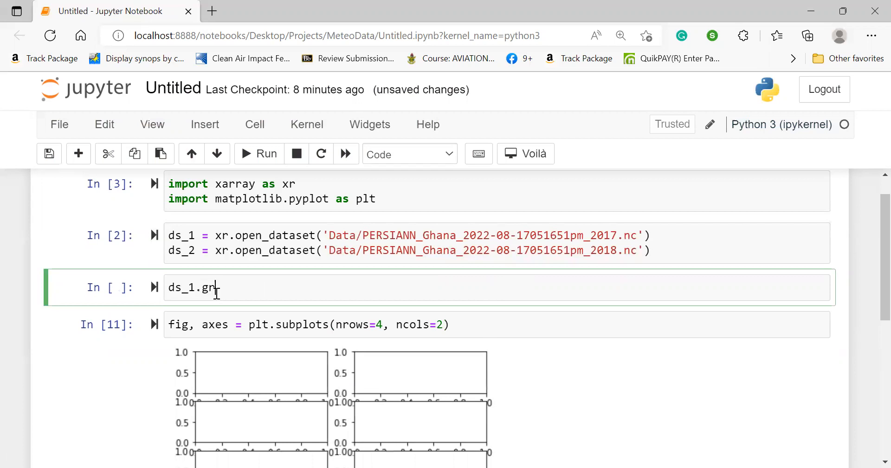
text(by('time)
click(108, 287)
key(a)
click(233, 289)
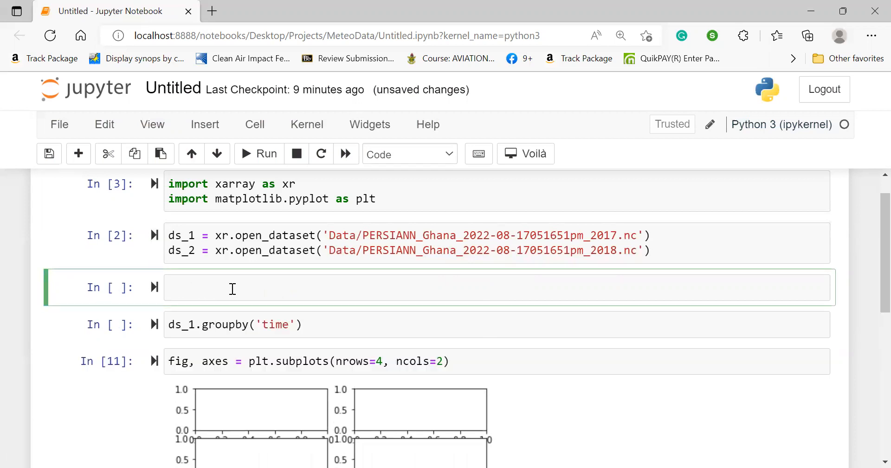
text(ds_1)
key(ctrl+Return)
scroll(233, 289, down, 1)
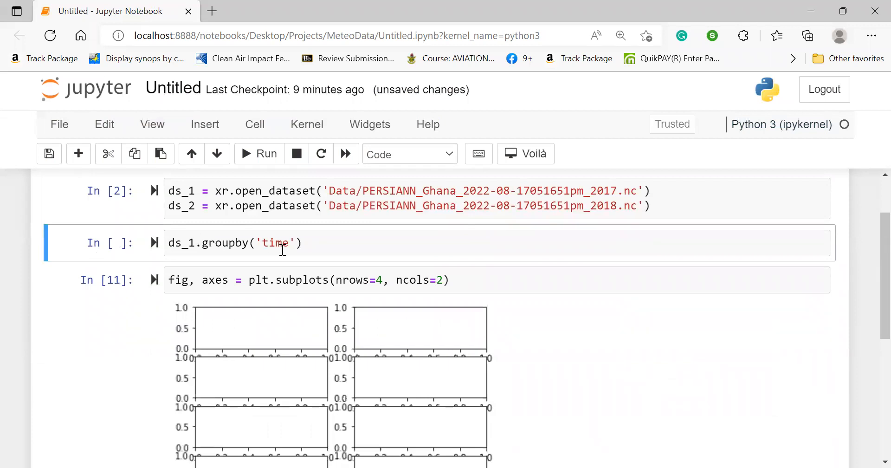
- Run ds_1.groupby('datetime.season') giving the DJF, JJA, MAM, SON groups
click(261, 242)
text(date)
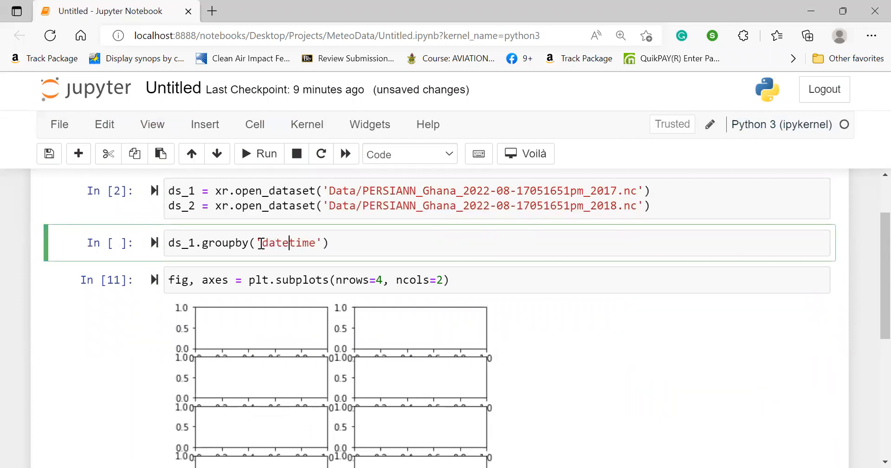
key(End)
text(.season)
key(shift+Return)
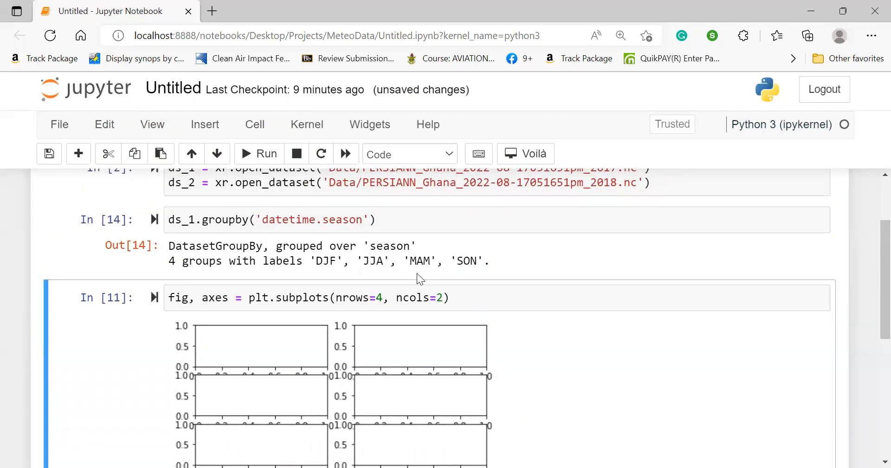
- Append .mean('datetime') and assign the result to ds1_season
click(388, 220)
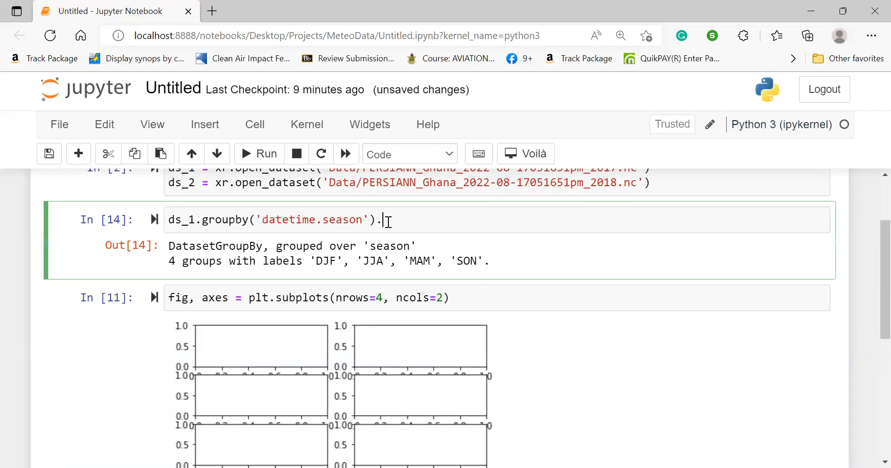
text(.mean('t)
key(BackSpace)
text(datetime)
click(170, 221)
text(ds1_s)
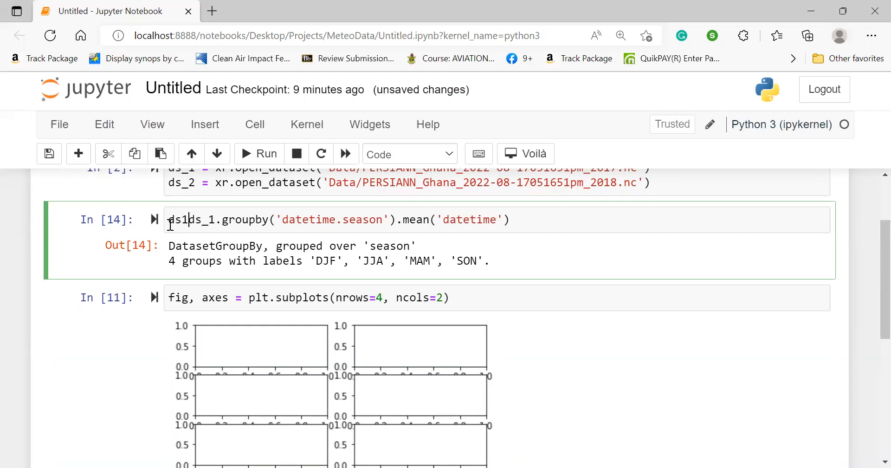
text(eason)
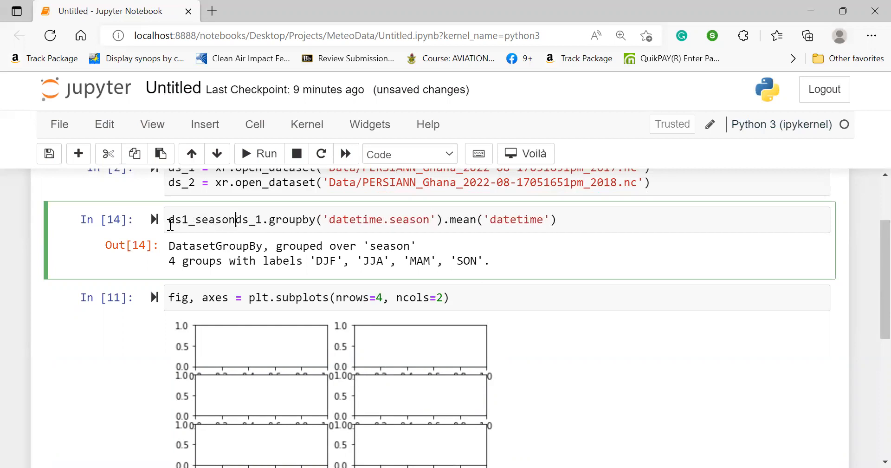
text( =)
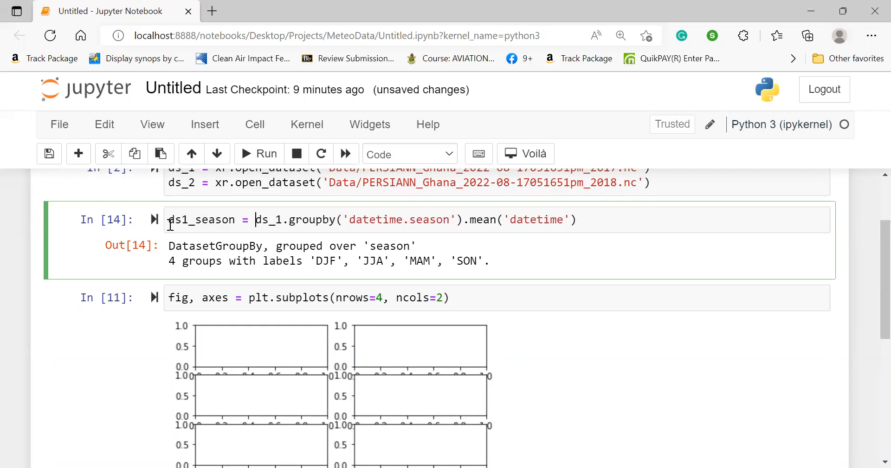
click(583, 220)
key(ctrl+a)
key(ctrl+c)
key(Home)
- Duplicate the line as ds2_season from ds_2 and run both seasonal means
key(End)
key(Return)
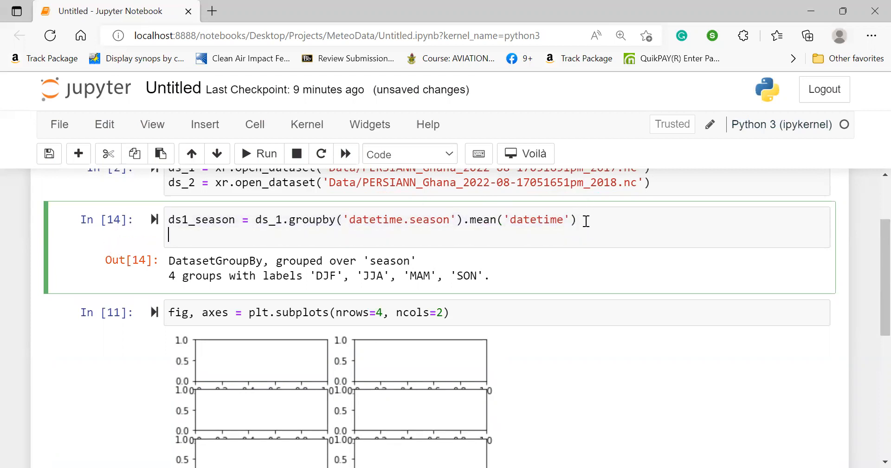
key(ctrl+v)
click(189, 234)
key(BackSpace)
text(2)
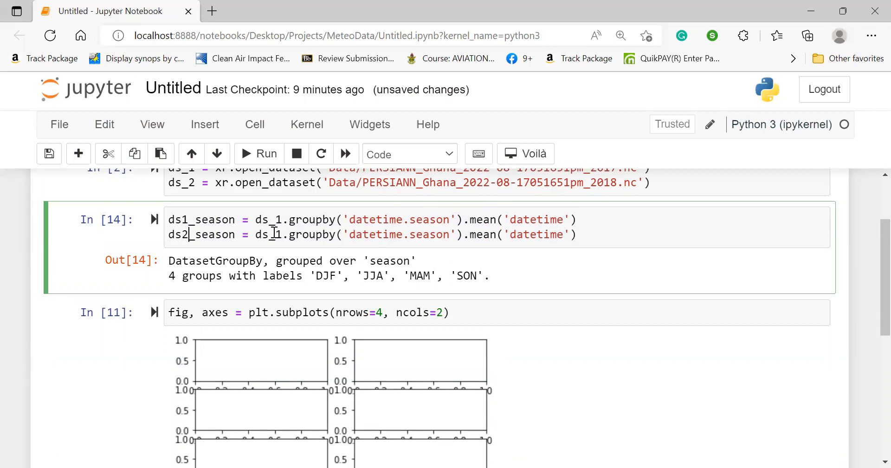
click(281, 235)
key(BackSpace)
text(2)
key(shift+Return)
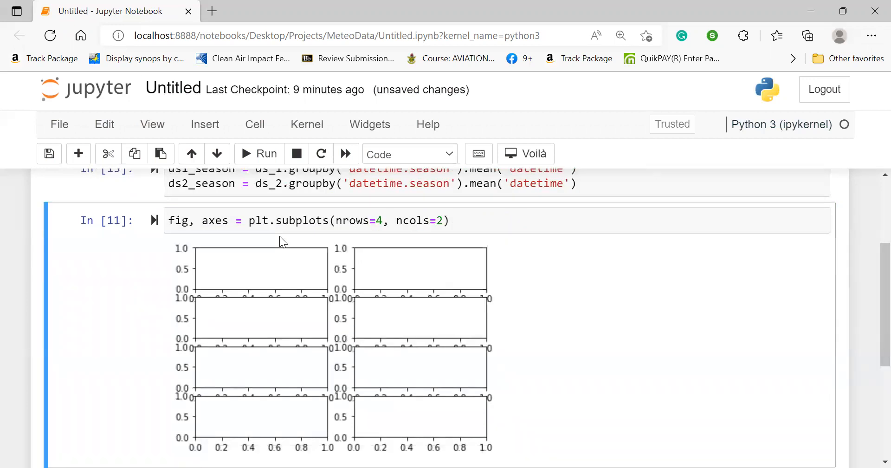
scroll(279, 236, up, 1)
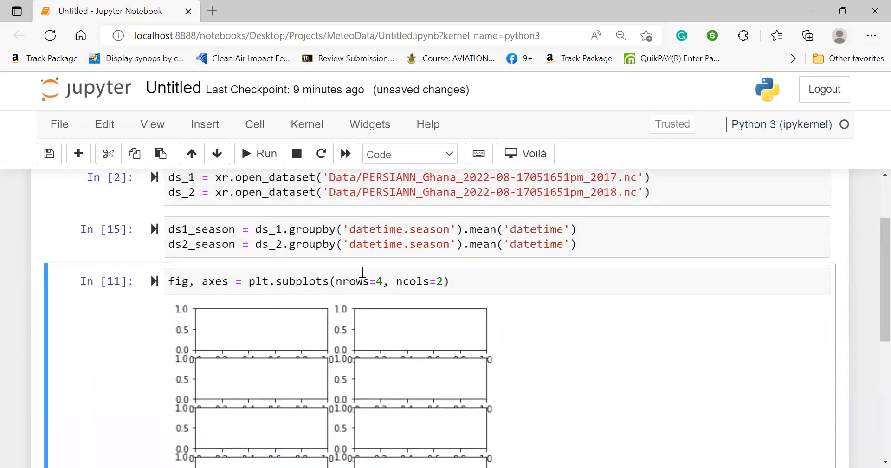
click(469, 280)
key(Return)
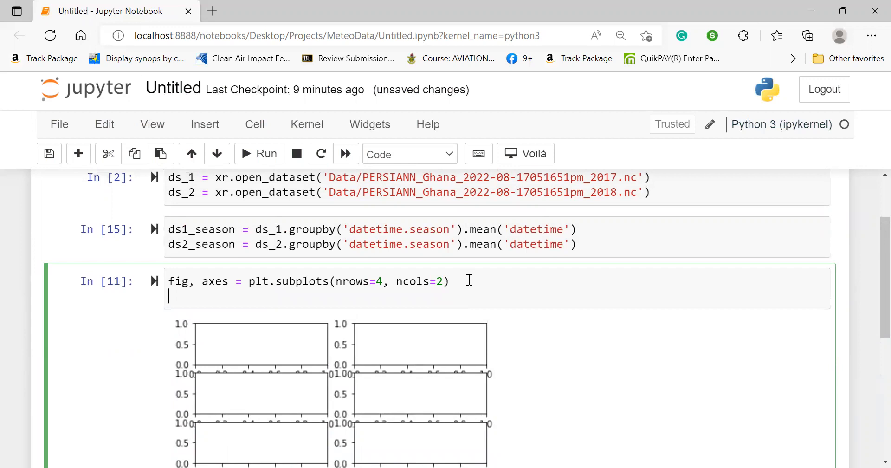
click(105, 296)
key(a)
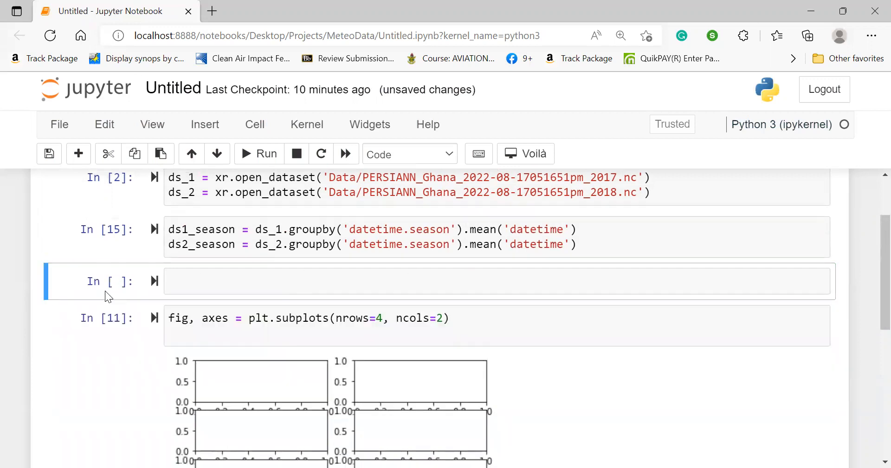
click(205, 282)
text(ds1_season)
key(ctrl+Return)
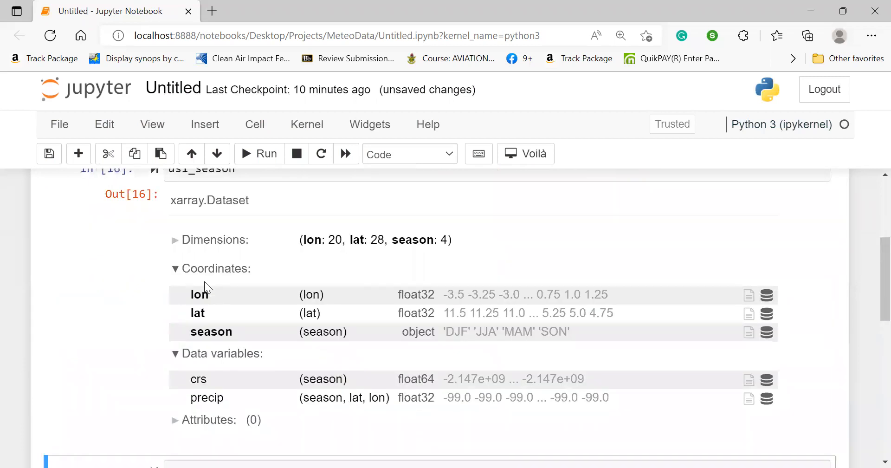
scroll(204, 281, up, 2)
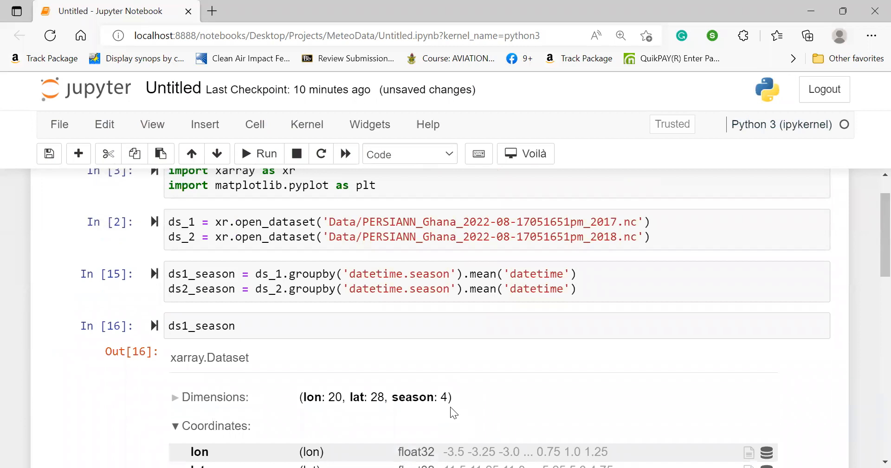
click(280, 325)
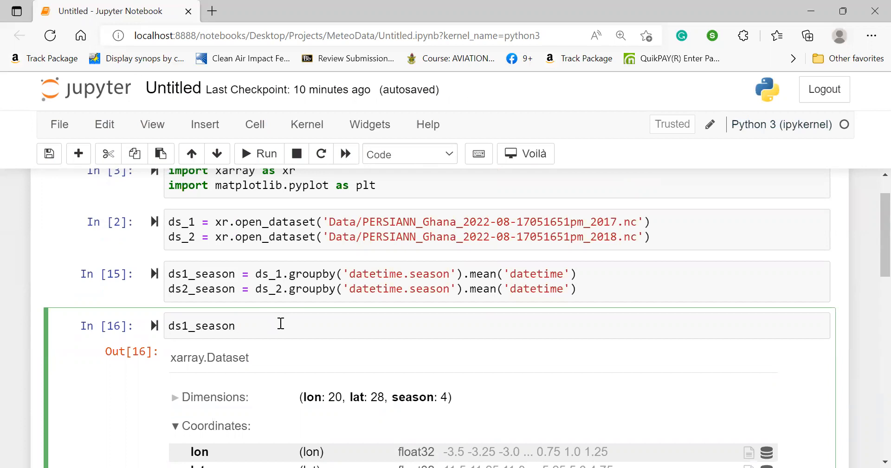
text([])
text('')
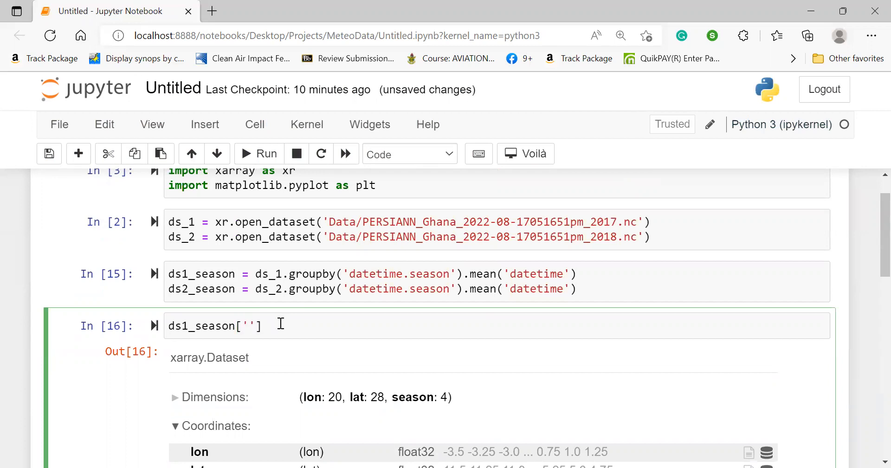
text(season)
key(shift+Return)
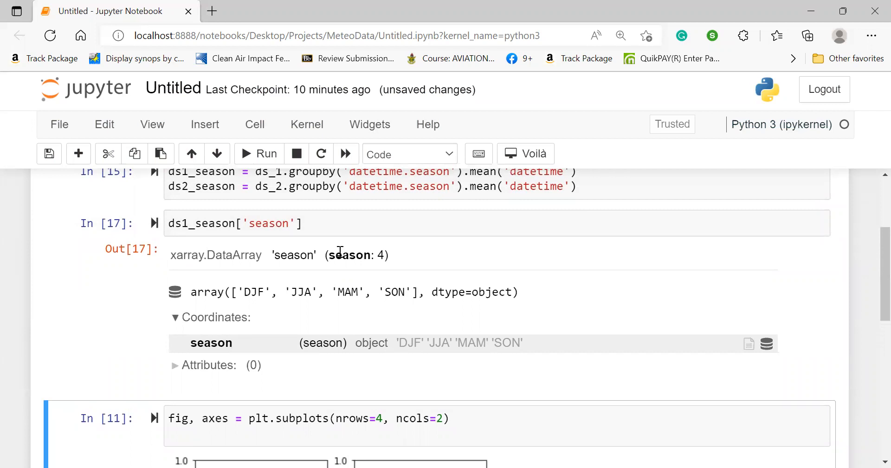
drag(322, 225, 242, 225)
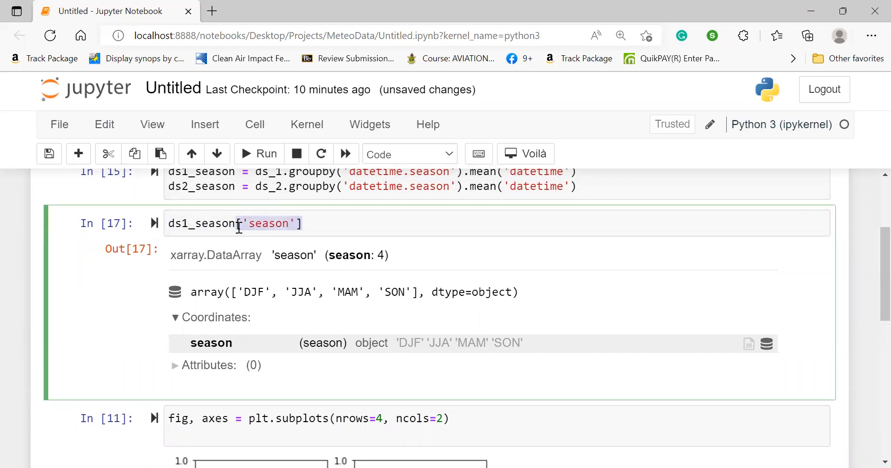
text(.sel()
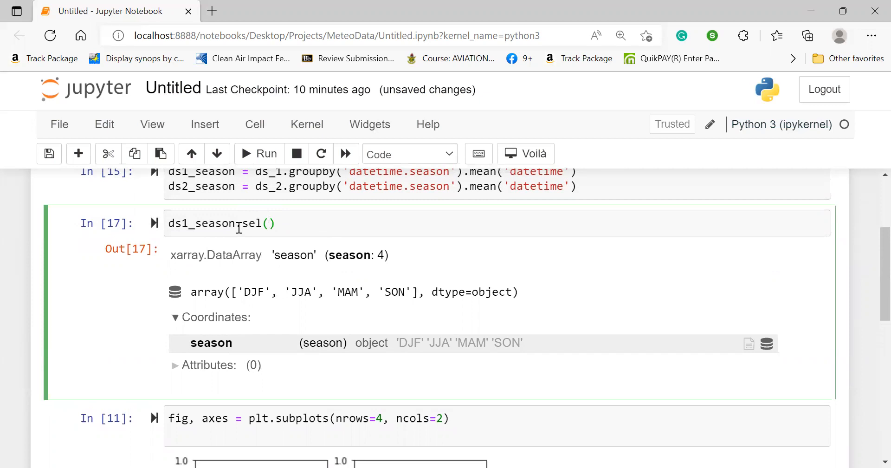
text(season)
text(=')
text(DJF)
key(ctrl+Return)
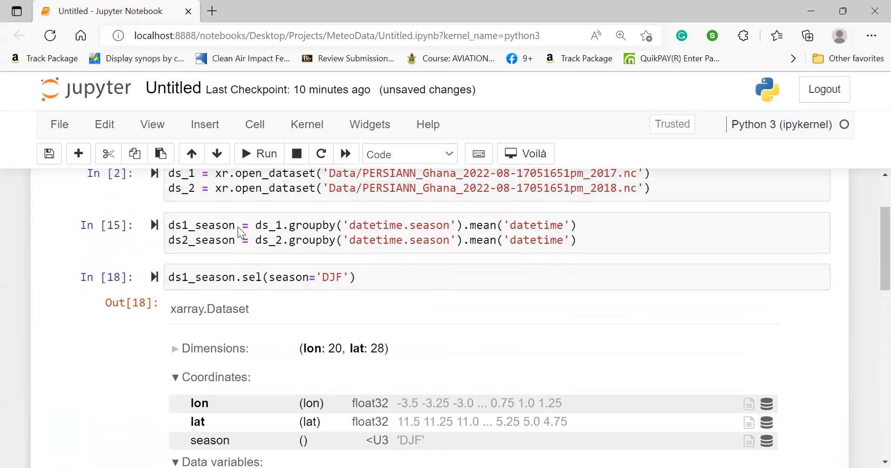
scroll(237, 226, down, 2)
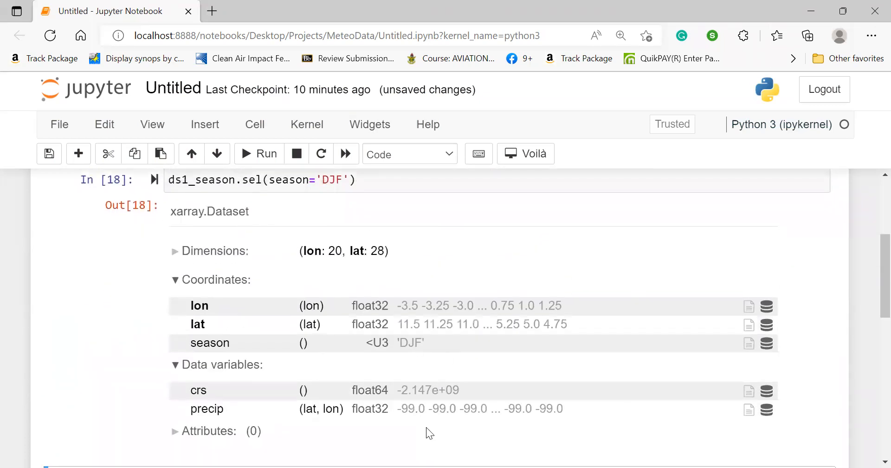
scroll(426, 427, up, 2)
scroll(427, 427, down, 3)
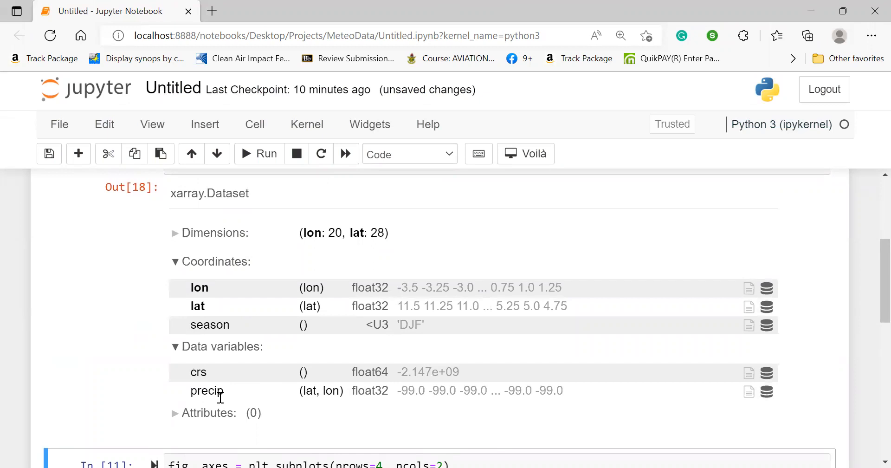
scroll(147, 276, up, 2)
click(124, 318)
- Delete the inspection cell and add a seasons line and a ds1_season plot line around the subplots code
key(d)
key(d)
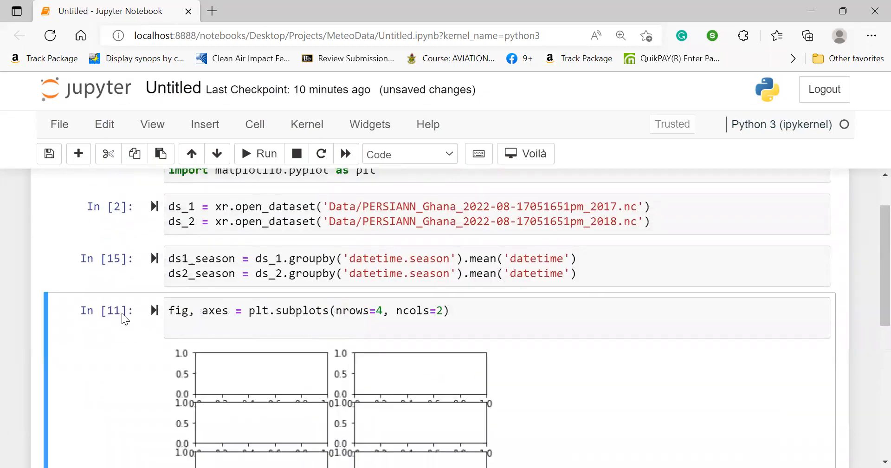
click(476, 321)
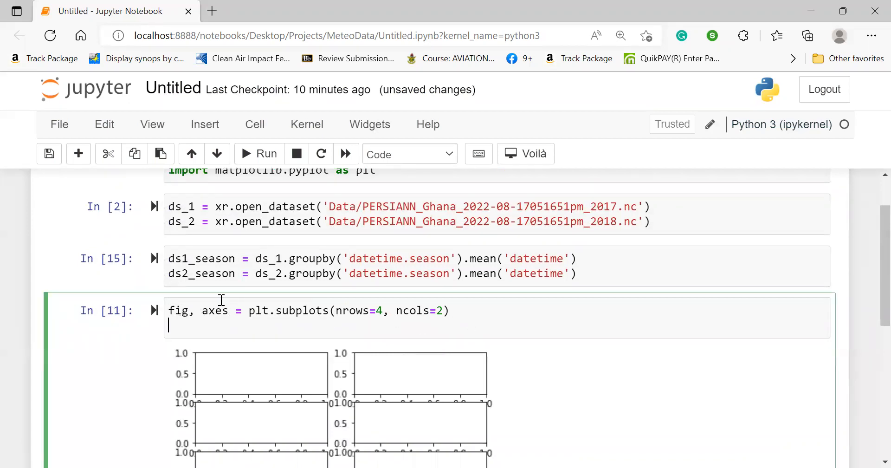
click(169, 310)
key(Return)
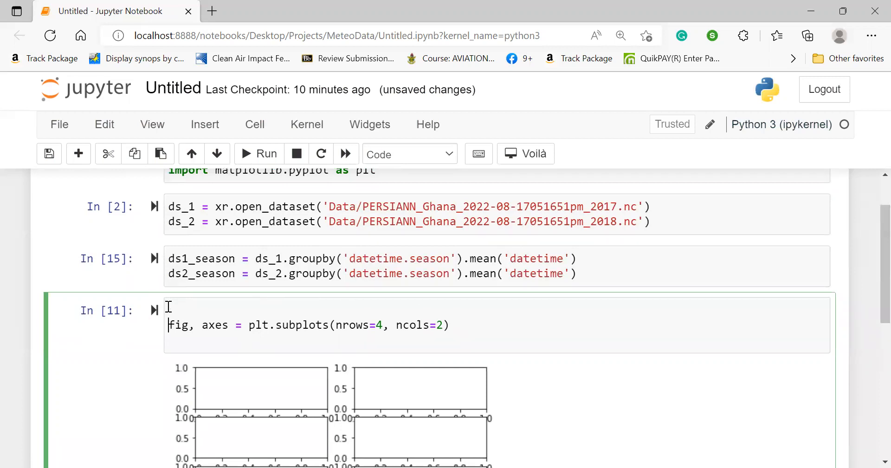
click(169, 310)
text(seasons )
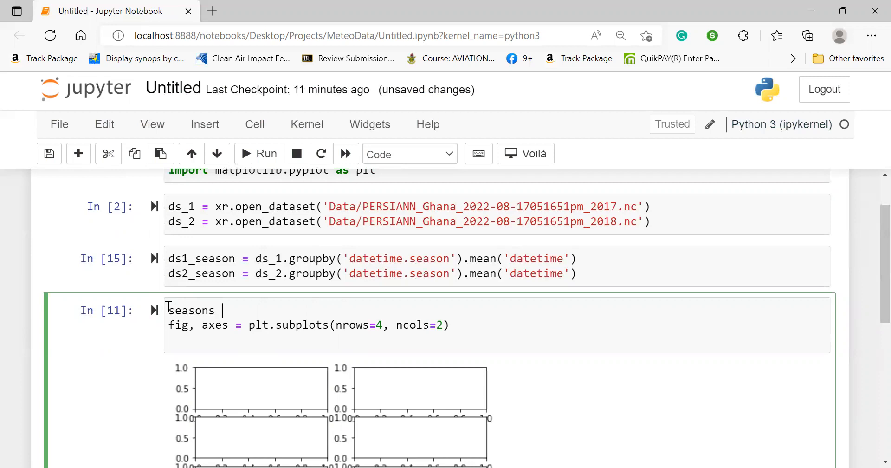
text(= ['DJF)
text(','MAM)
text(','JJA)
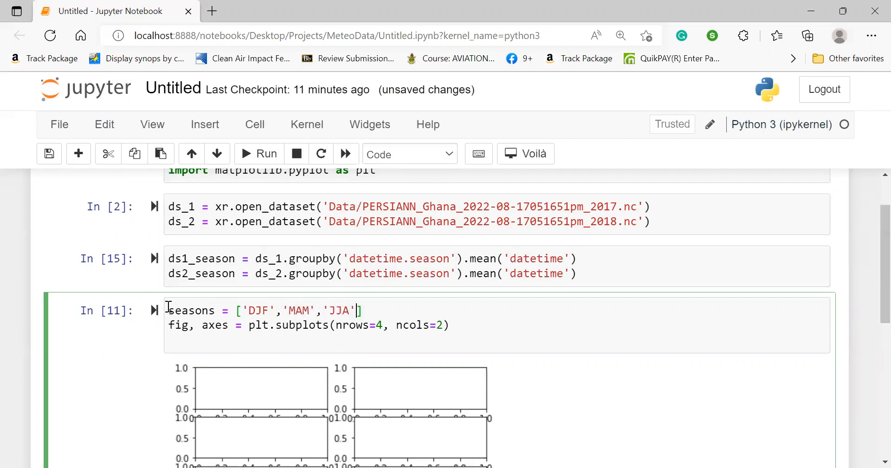
text(','SON)
key(Return)
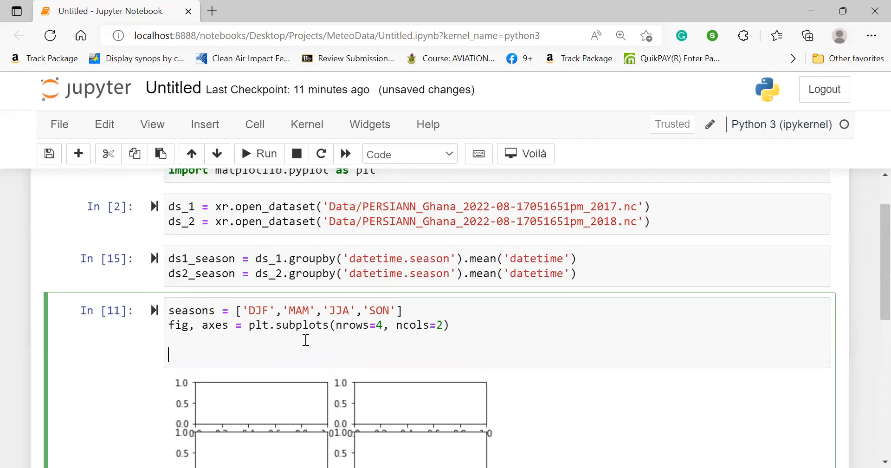
text(ds)
text(1_season)
text(.se)
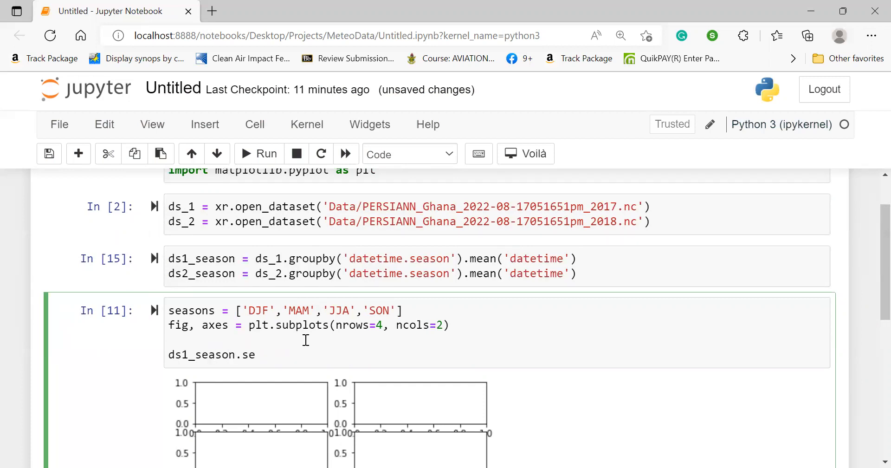
text(l()
text(season=)
text(seasons)
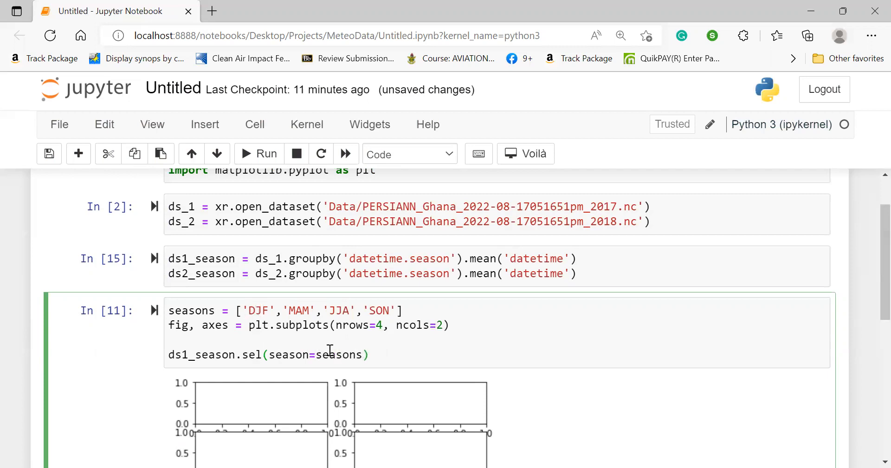
text([)
text(0)
click(402, 355)
key(BackSpace)
- Complete ds1_season['precip'].sel(season=seasons[0]).plot(ax=axes[0,0]) and run it
click(239, 354)
text(['precip')
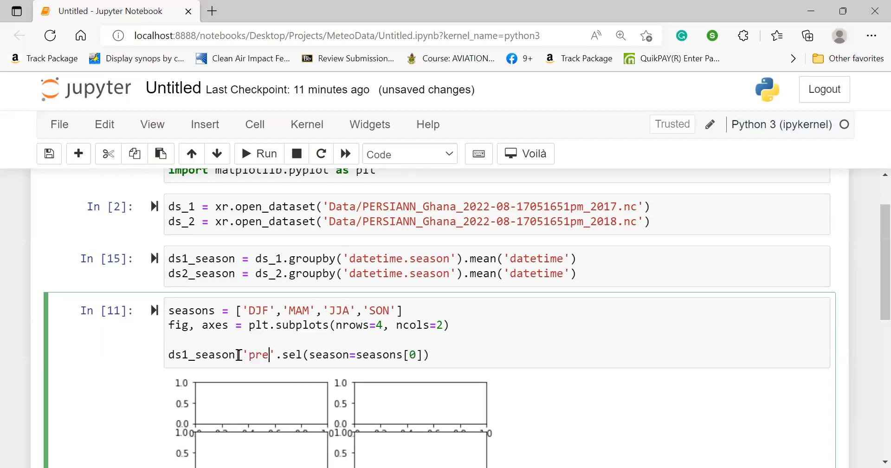
text(])
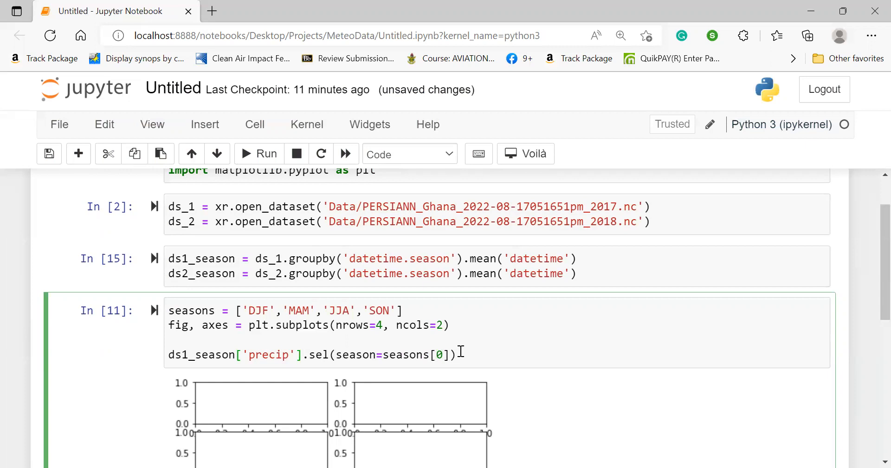
click(462, 355)
text(.plot)
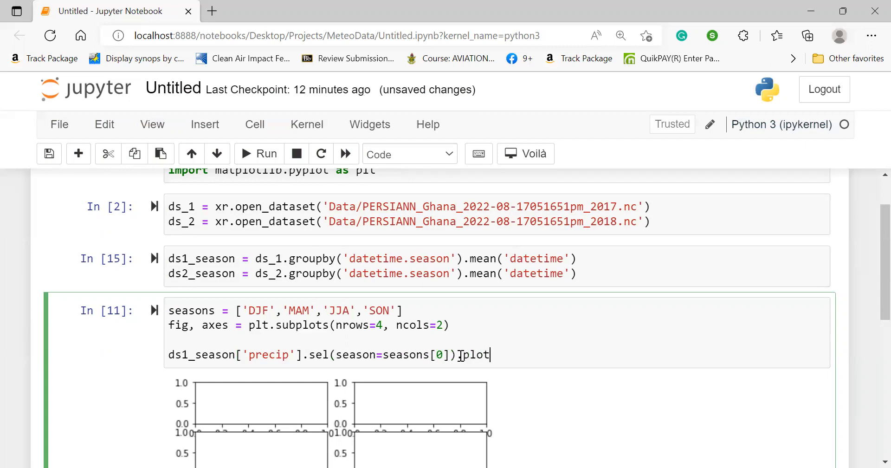
text(()
text(ax )
text(=)
double_click(213, 325)
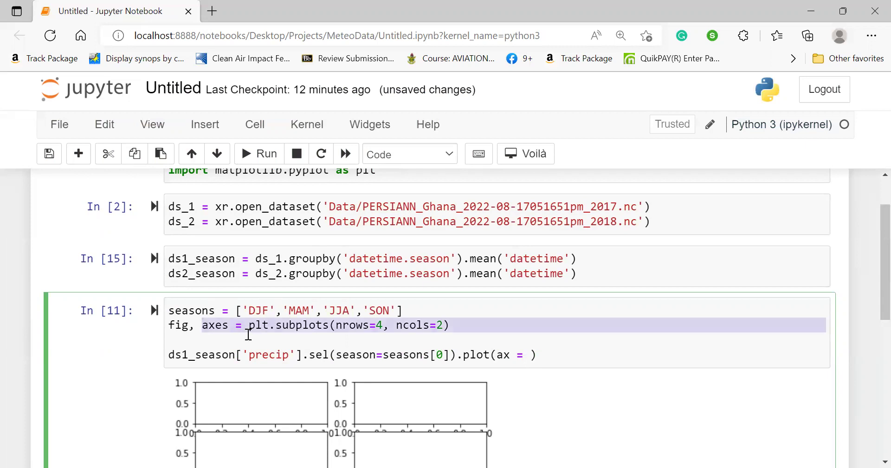
click(531, 354)
text(axes)
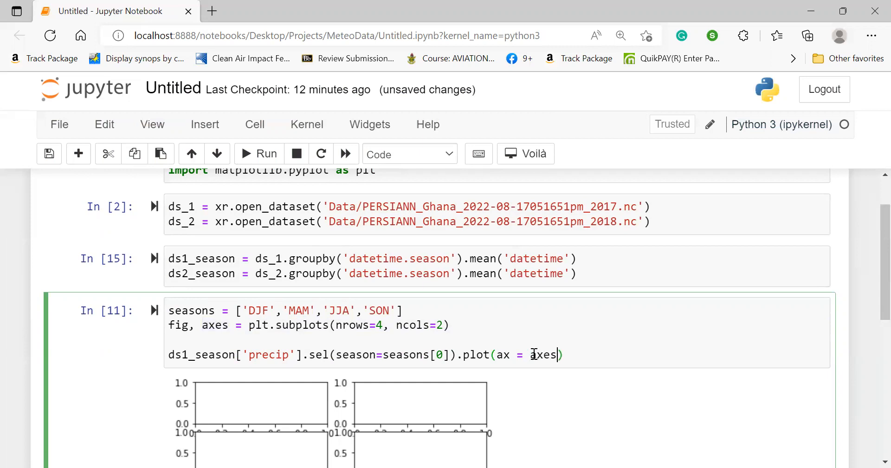
text([])
key(Left)
text(0)
text(,0)
key(ctrl+Return)
scroll(619, 358, down, 2)
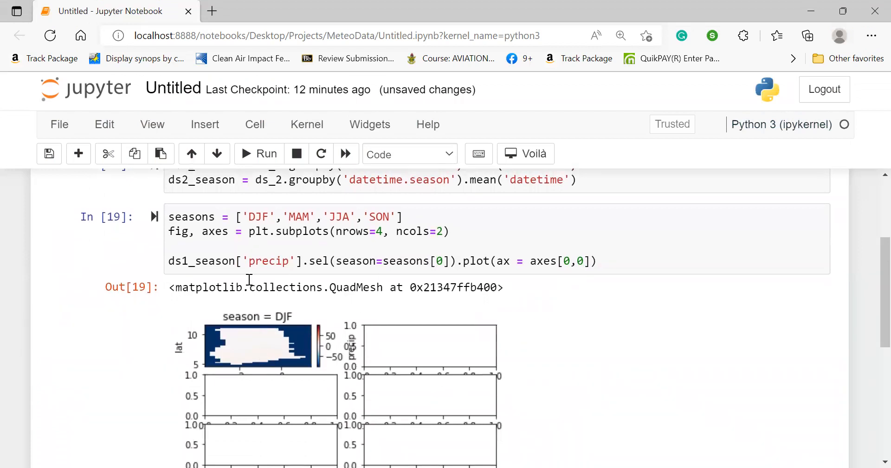
scroll(249, 282, up, 1)
scroll(249, 279, up, 1)
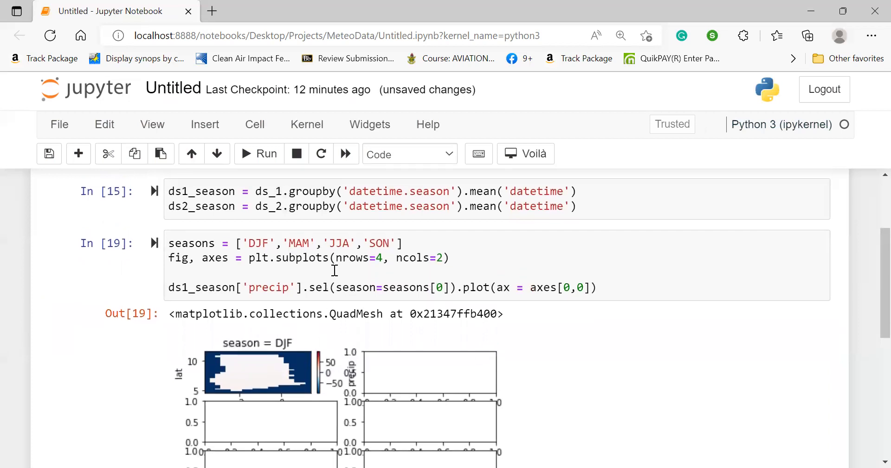
scroll(452, 294, up, 1)
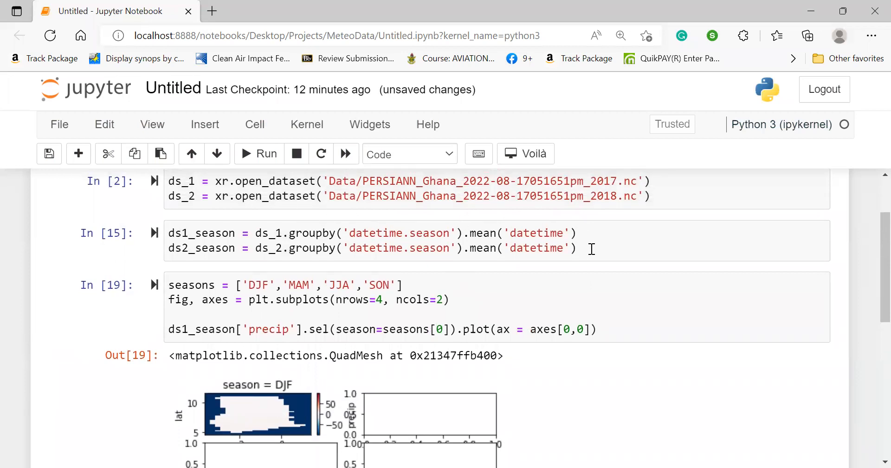
- Add ds1_season = ds1_season.where(ds1_season>=0) and duplicate the line below
click(591, 249)
key(Return)
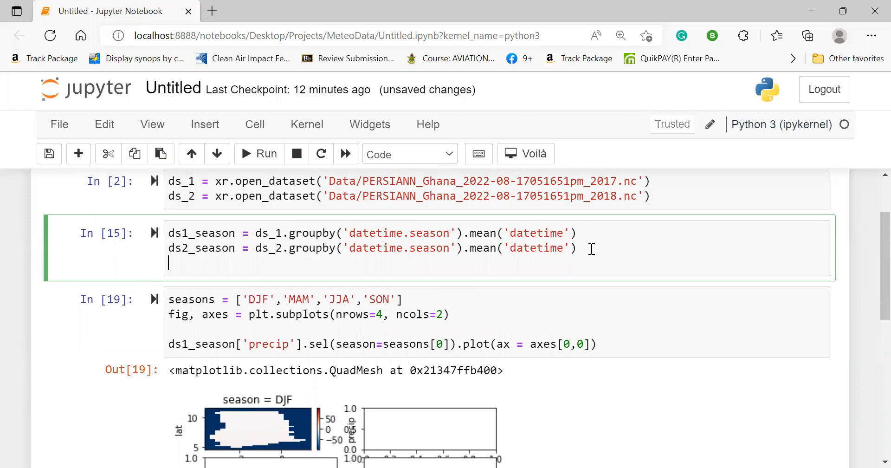
key(Return)
text(ds)
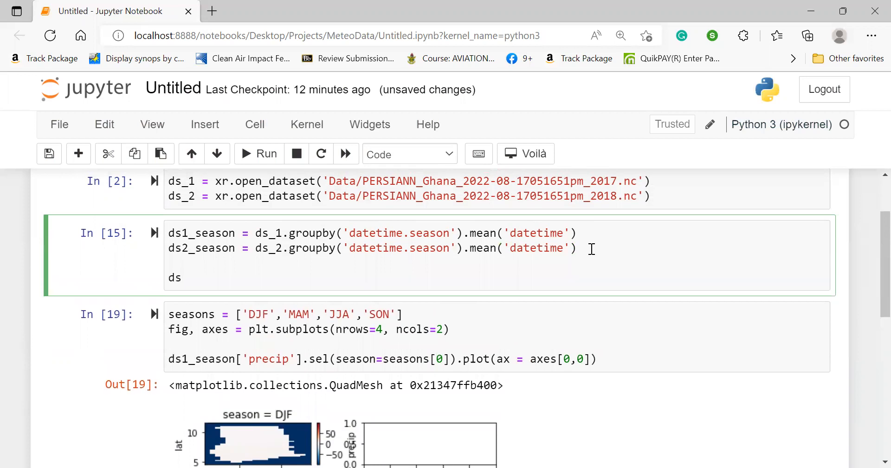
text(_season= ds1)
text(_season.where()ds)
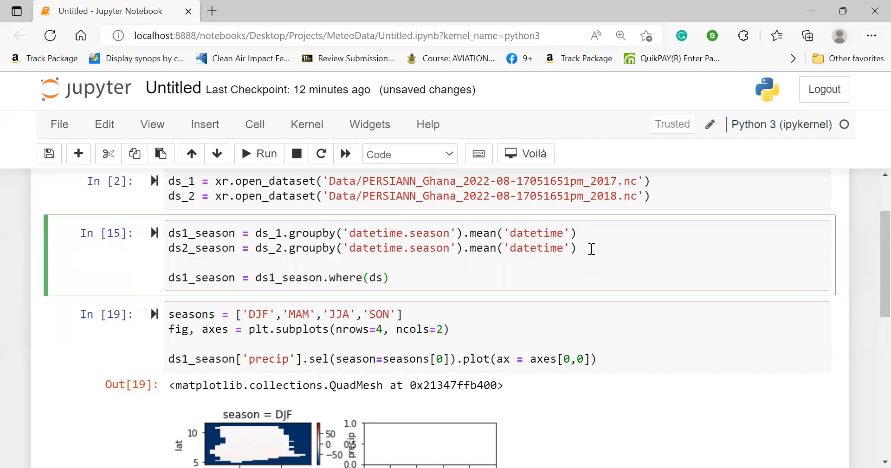
text(1_seas)
text(on)
text(>=0)
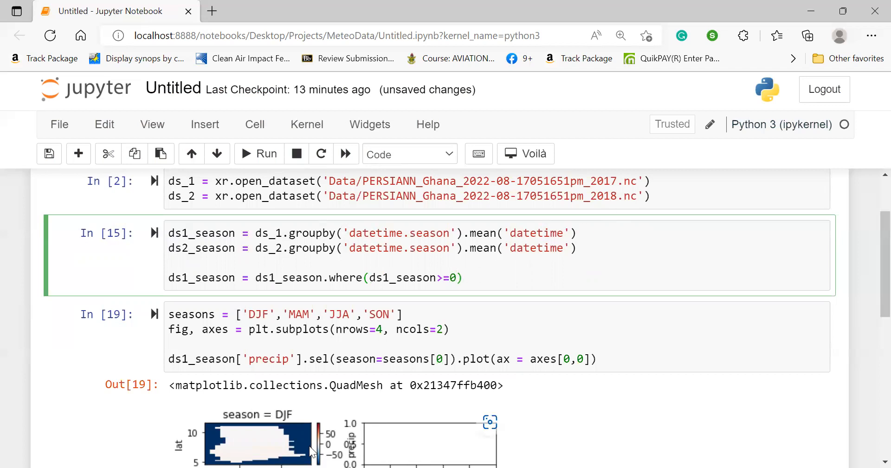
drag(479, 277, 139, 287)
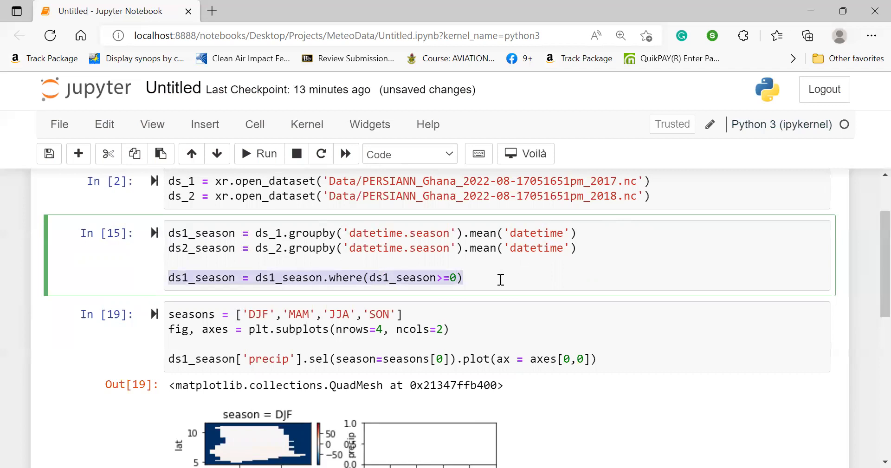
key(ctrl+c)
key(Right)
key(Return)
key(ctrl+v)
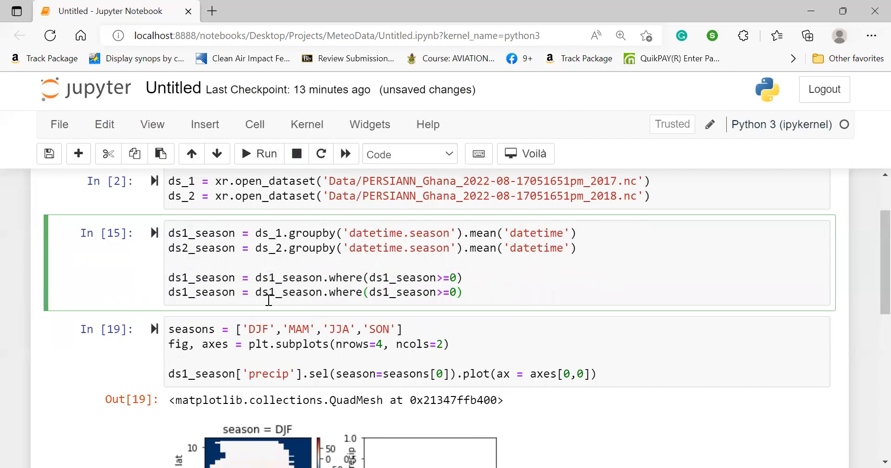
- Change the copy to ds2_season, run the masking cell, and rerun the DJF plot
click(277, 293)
key(BackSpace)
text(2)
key(ctrl+Left)
key(Home)
key(Right)
key(Right)
key(shift+Right)
text(2)
key(shift+Return)
scroll(490, 268, up, 1)
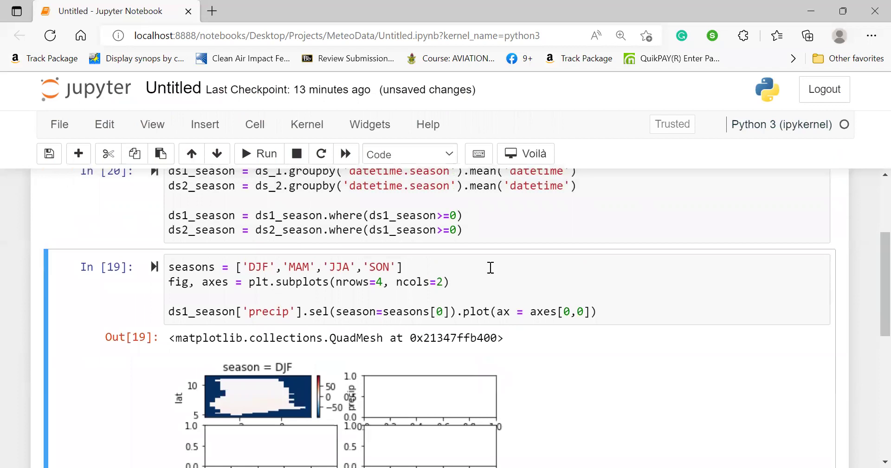
click(571, 272)
key(shift+Return)
scroll(488, 304, down, 1)
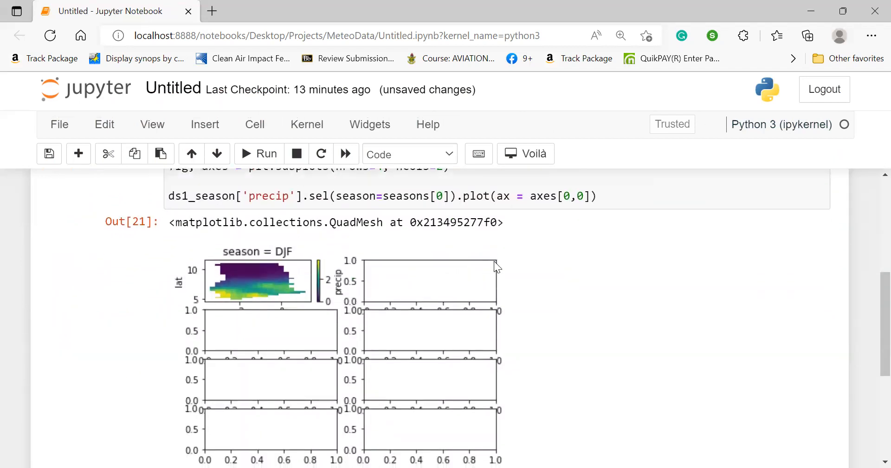
scroll(494, 261, up, 1)
scroll(575, 263, up, 1)
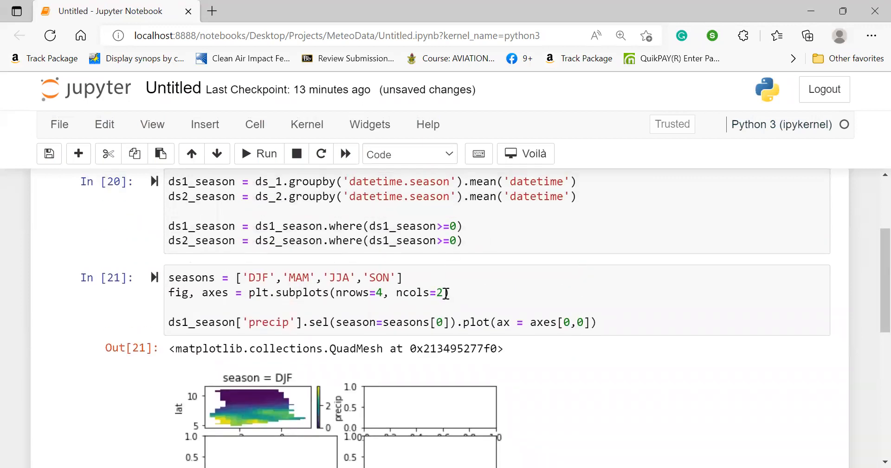
- Set figsize=(8,15) in plt.subplots and rerun the figure
click(447, 292)
text(figsize=)
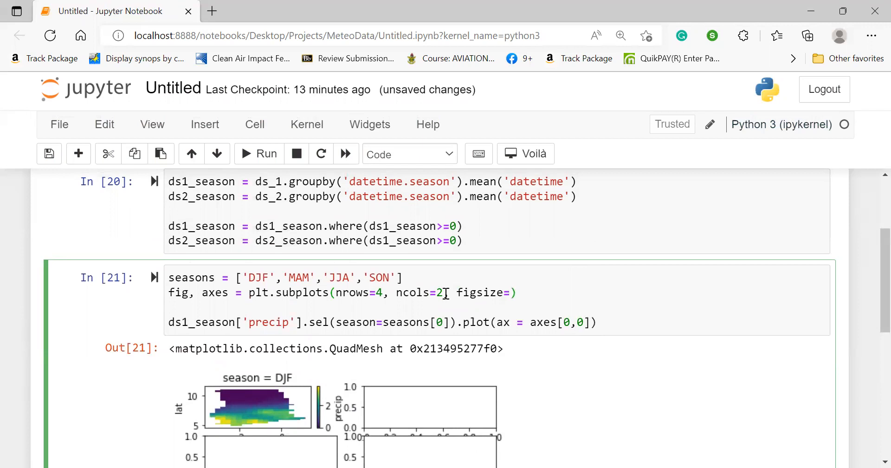
text((8,15)
key(shift+Return)
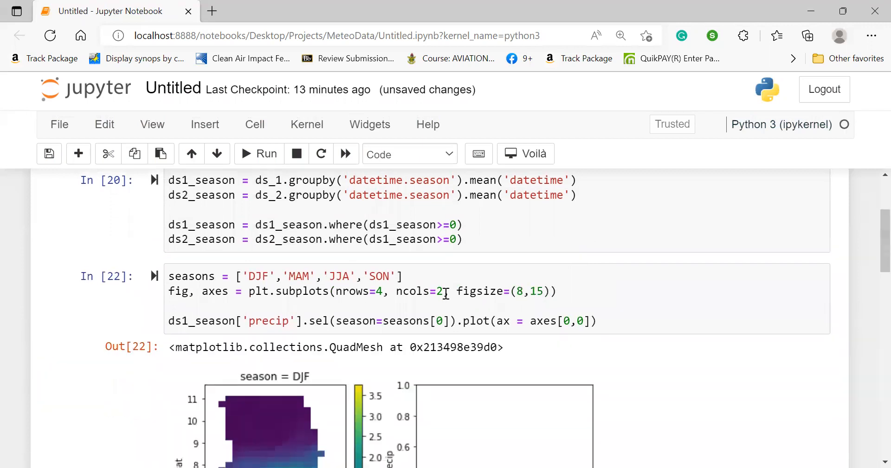
scroll(445, 294, down, 3)
scroll(445, 294, down, 1)
scroll(446, 294, up, 2)
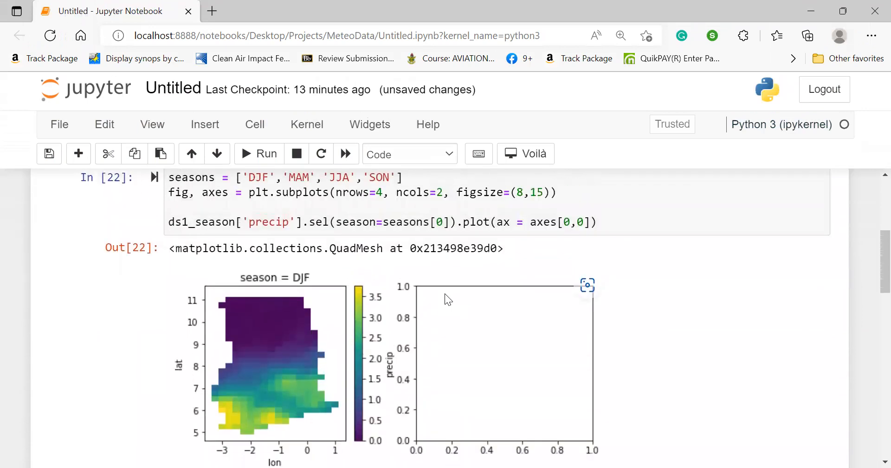
scroll(446, 294, up, 1)
- Copy the DJF plot line into four plot lines
click(603, 275)
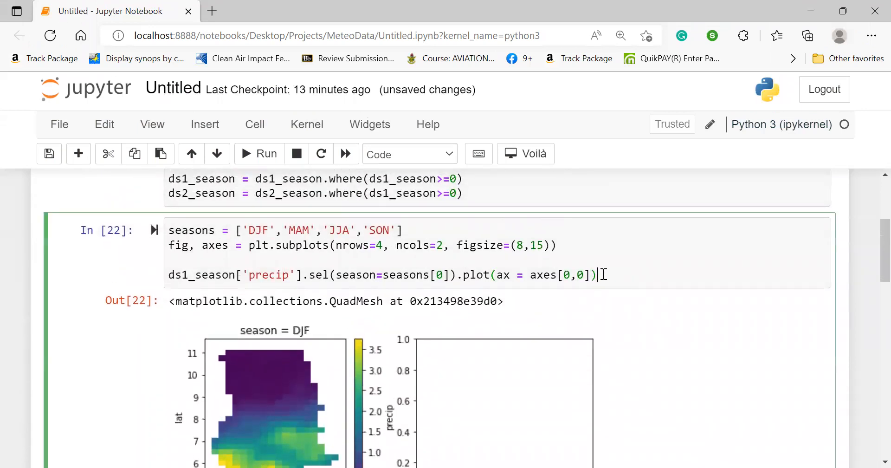
key(shift+Home)
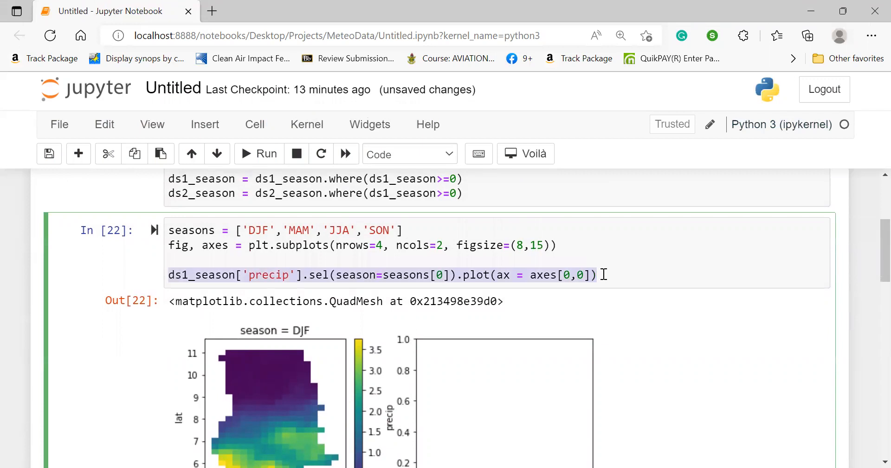
key(ctrl+c)
key(End)
key(Return)
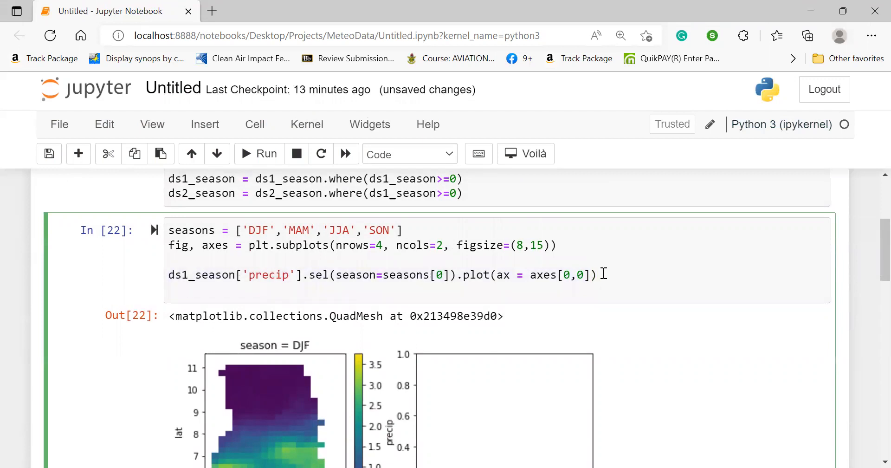
key(ctrl+v)
key(ctrl+Return)
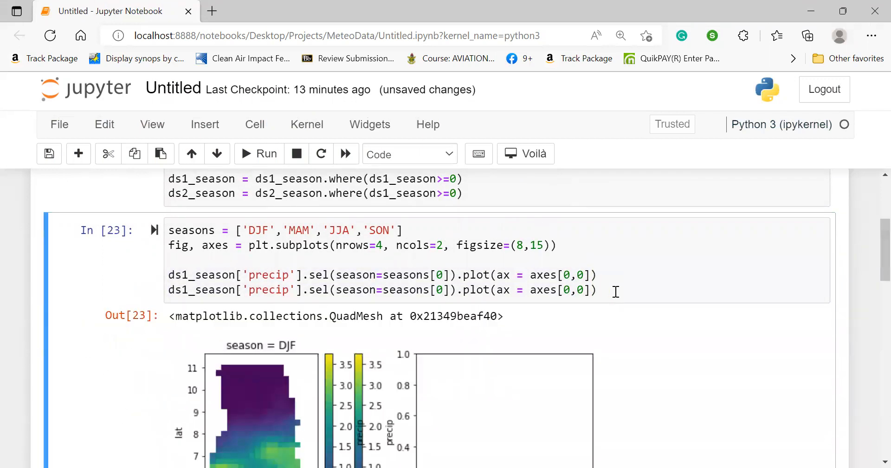
click(616, 292)
key(Return)
key(ctrl+v)
key(Return)
key(ctrl+v)
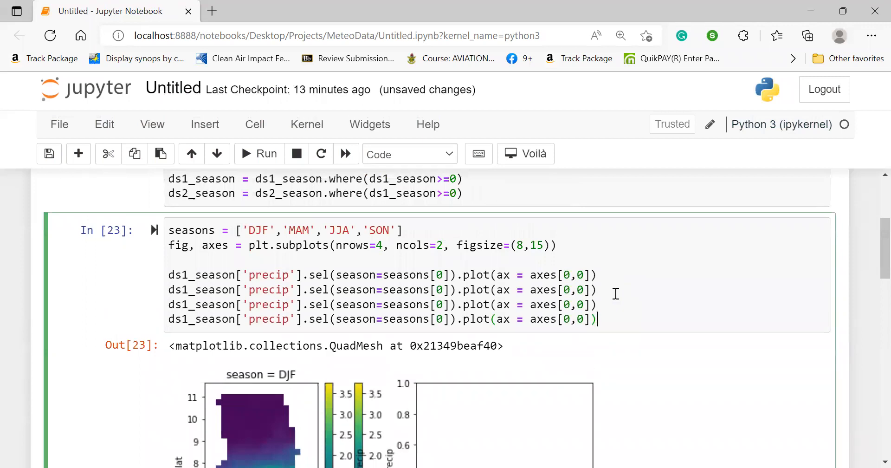
- Set seasons[1-3] and axes rows 1-3 on the new lines and draw the four 2017 season maps
click(443, 290)
key(BackSpace)
text(1)
click(444, 304)
key(BackSpace)
text(2)
click(444, 319)
key(BackSpace)
text(3)
click(584, 290)
click(571, 289)
key(BackSpace)
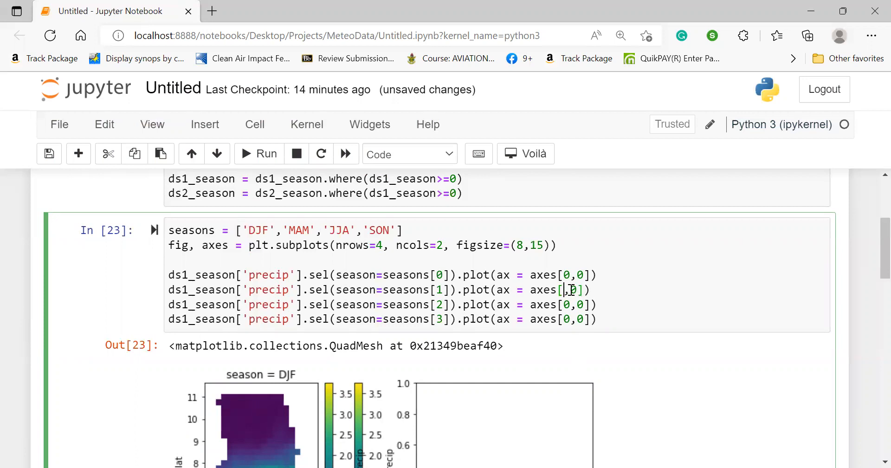
text(1)
key(Down)
key(BackSpace)
text(2)
key(Down)
key(BackSpace)
text(3)
key(shift+Return)
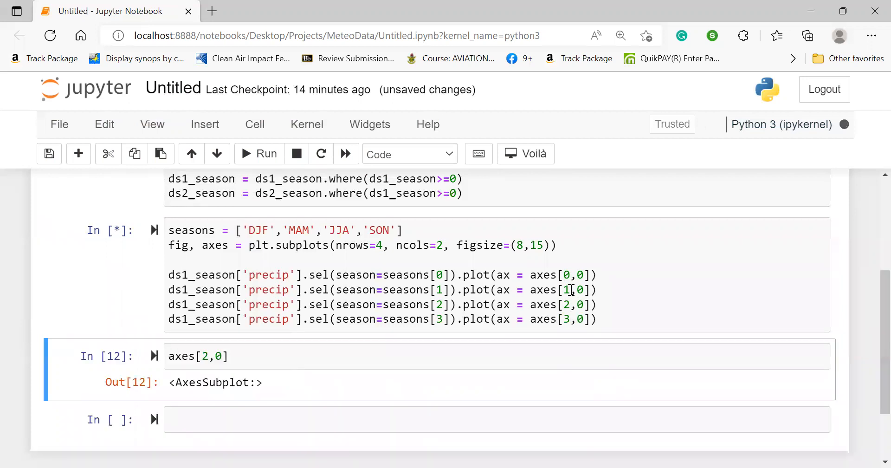
scroll(570, 290, down, 3)
scroll(571, 290, down, 3)
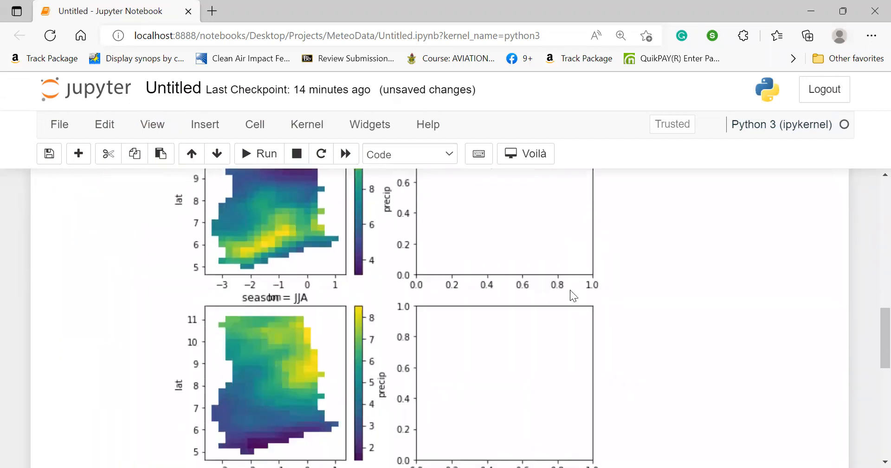
scroll(570, 290, down, 2)
scroll(571, 290, down, 2)
scroll(571, 289, down, 1)
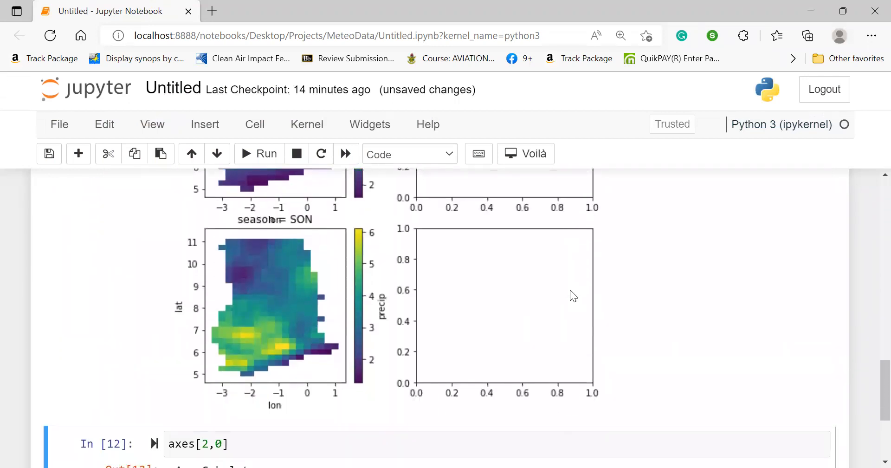
scroll(570, 290, up, 3)
scroll(570, 289, up, 3)
scroll(570, 291, up, 2)
scroll(271, 343, down, 2)
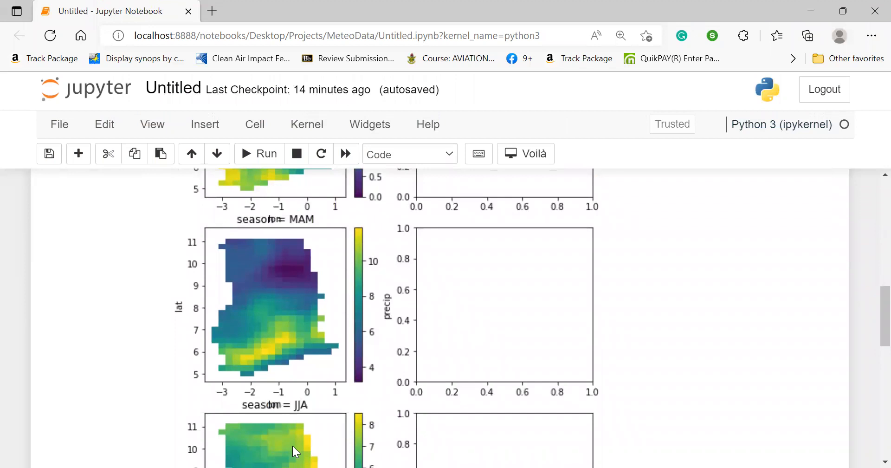
scroll(295, 453, down, 2)
scroll(295, 452, down, 2)
scroll(621, 332, up, 3)
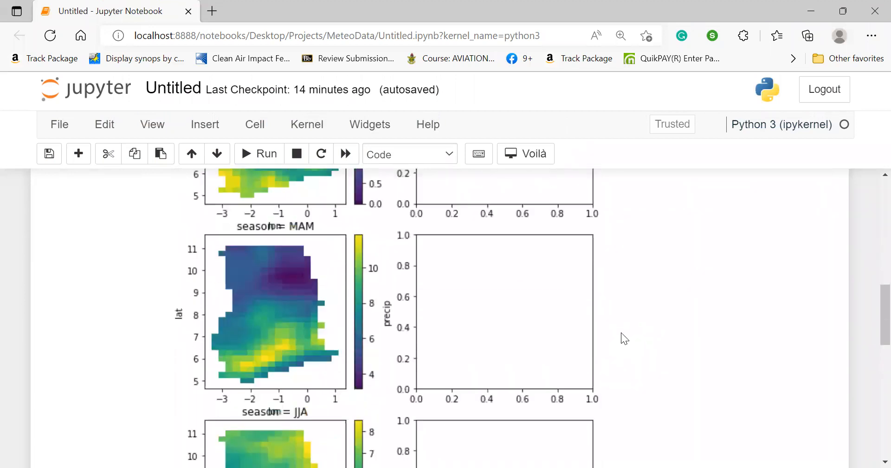
scroll(622, 332, up, 5)
scroll(622, 332, up, 3)
scroll(621, 332, down, 1)
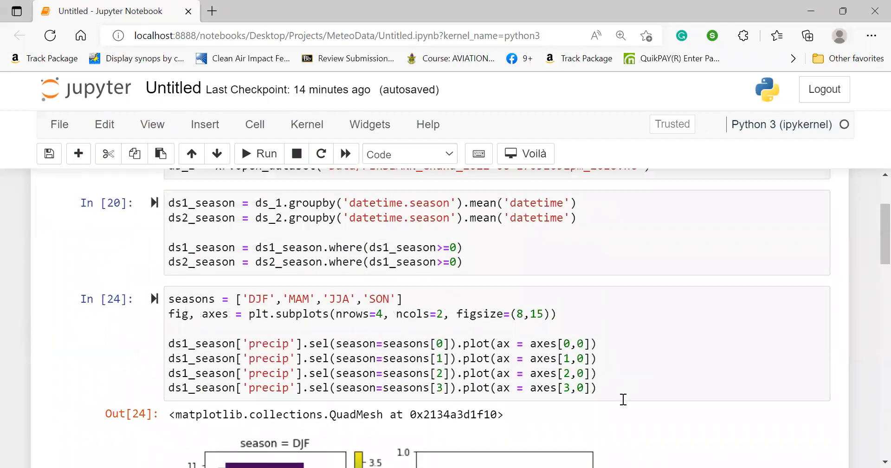
- Duplicate the four ds1 seasonal plot lines below and rename the copies to ds2_season
drag(607, 388, 607, 335)
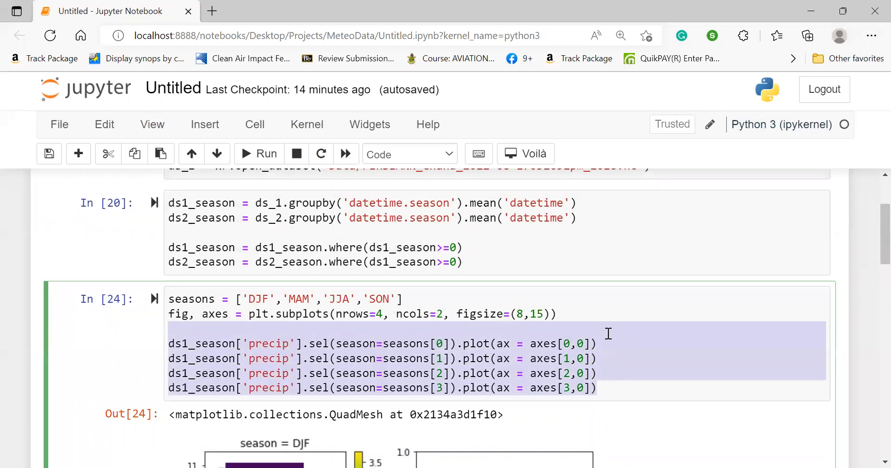
click(604, 387)
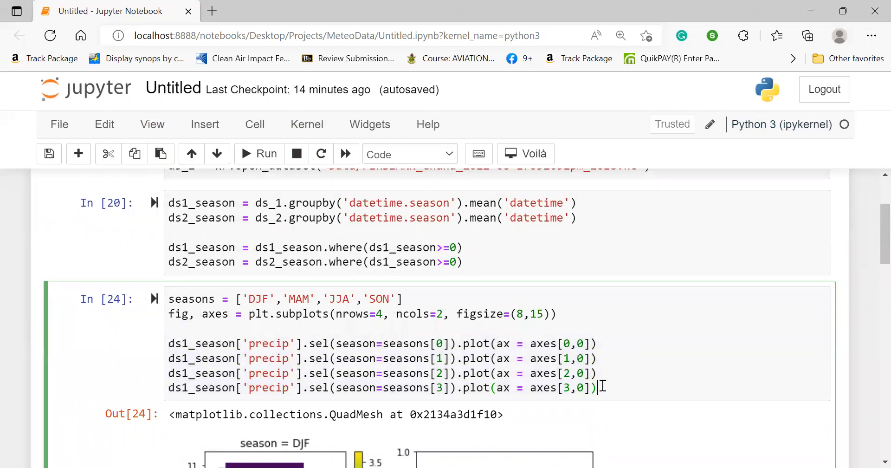
key(Return)
key(Return)
key(Return)
key(ctrl+v)
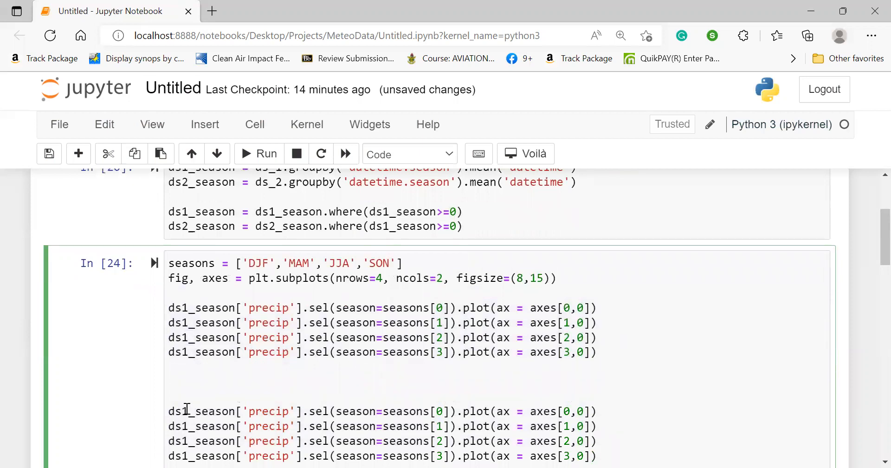
key(BackSpace)
text(2)
key(BackSpace)
text(2)
key(Down)
key(BackSpace)
text(2)
- Point the ds2 lines at axes column 1 and rerun the cell to draw both years' maps
click(583, 411)
key(BackSpace)
text(1)
key(Down)
key(BackSpace)
text(1)
key(Down)
key(BackSpace)
text(1)
key(Down)
key(BackSpace)
text(1)
key(shift+Return)
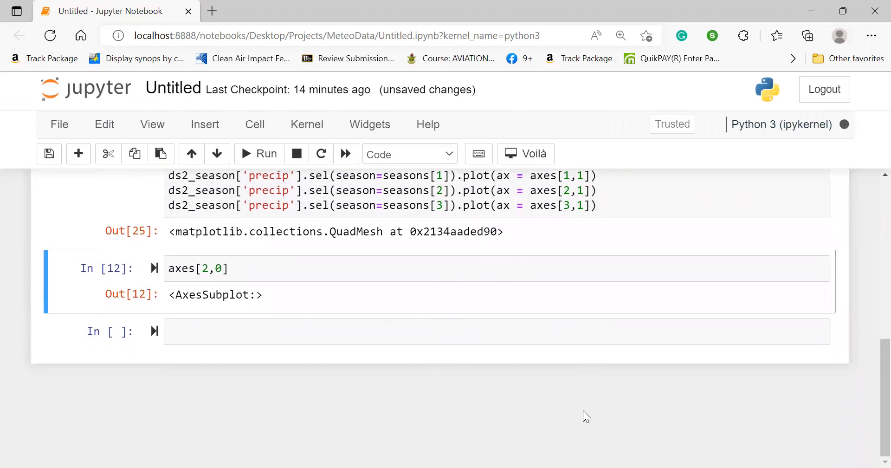
scroll(583, 410, down, 3)
scroll(583, 410, down, 3)
scroll(583, 410, down, 2)
scroll(583, 410, down, 2)
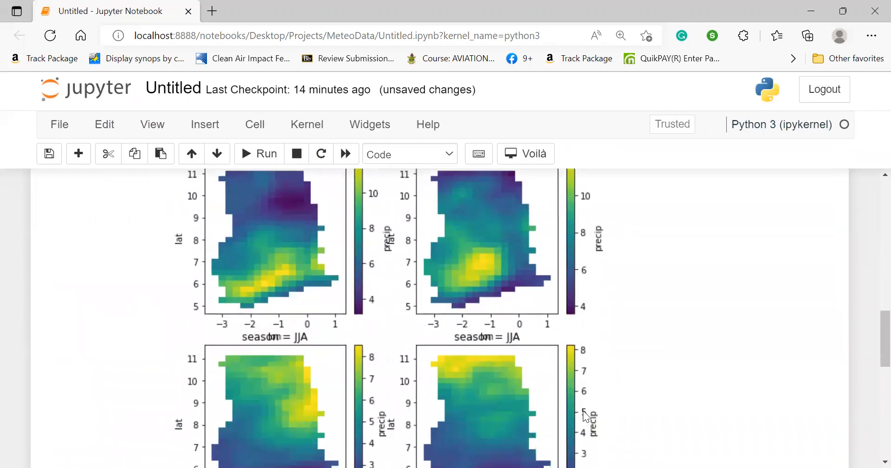
scroll(584, 410, down, 2)
scroll(583, 411, down, 2)
scroll(583, 411, down, 1)
scroll(583, 410, up, 5)
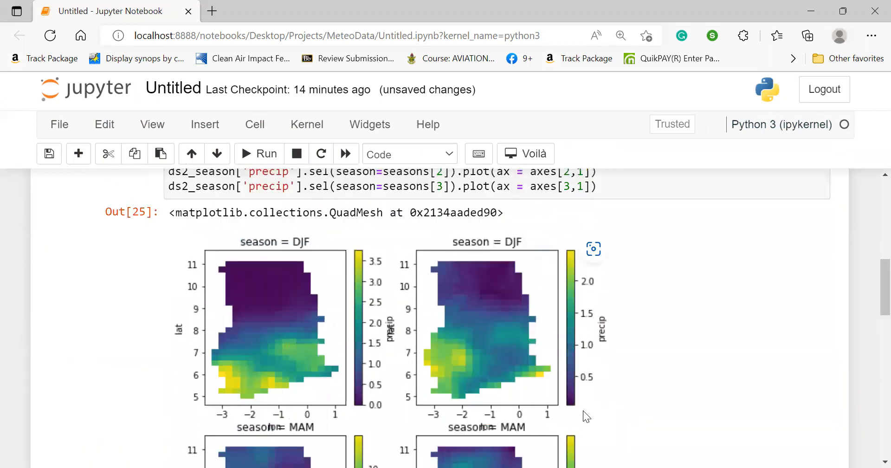
scroll(583, 410, up, 5)
scroll(583, 410, up, 2)
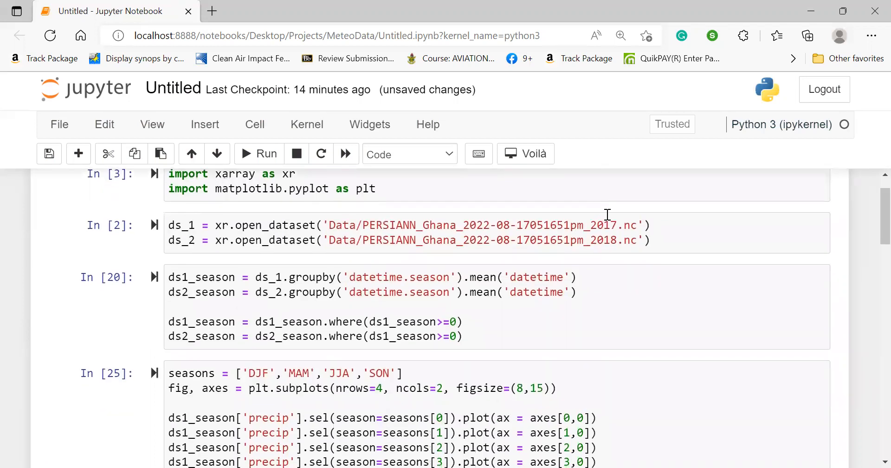
scroll(615, 240, down, 3)
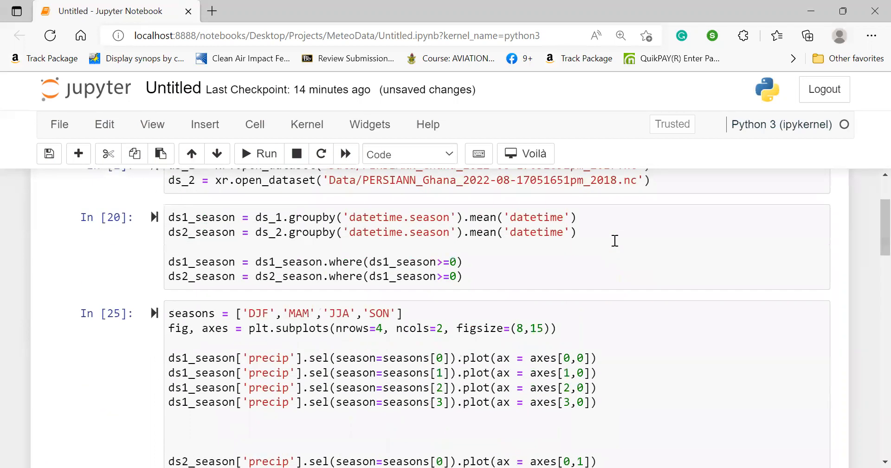
scroll(615, 241, down, 4)
scroll(615, 240, down, 1)
scroll(615, 240, up, 2)
scroll(615, 241, up, 1)
scroll(615, 240, down, 1)
- Add axes[0,0].set_title('2017 \n\n DJF') to the plotting cell and rerun it
click(608, 328)
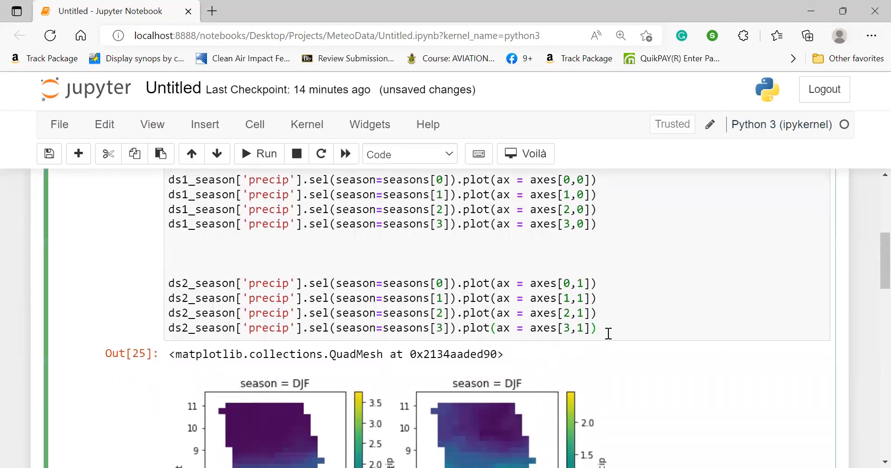
key(Return)
key(Return)
key(Return)
scroll(608, 334, down, 1)
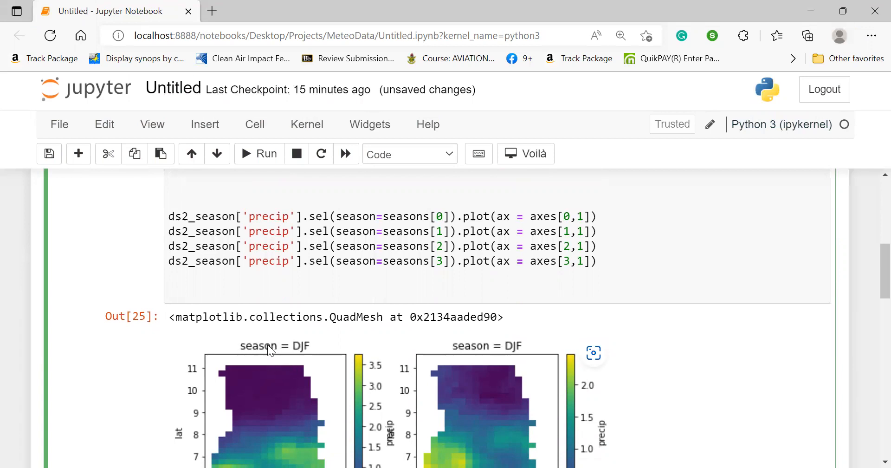
text(axes[0,0)
key(Right)
text(.set_title)
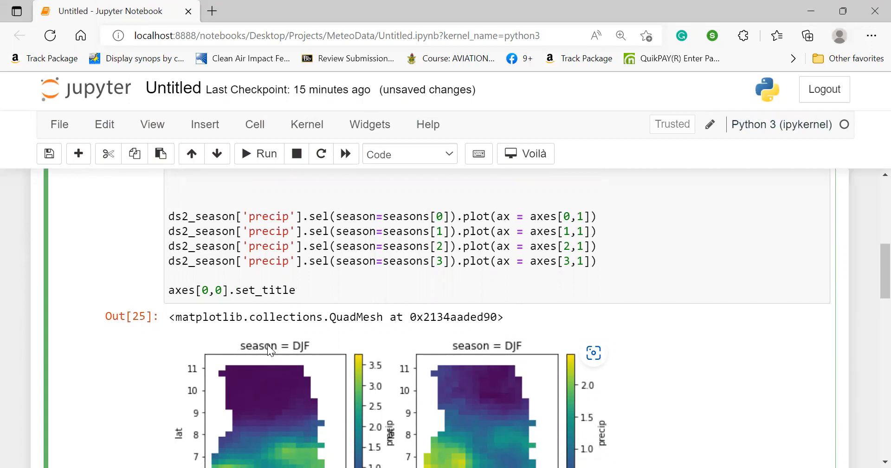
text((')
text(201)
text(7 \n\n)
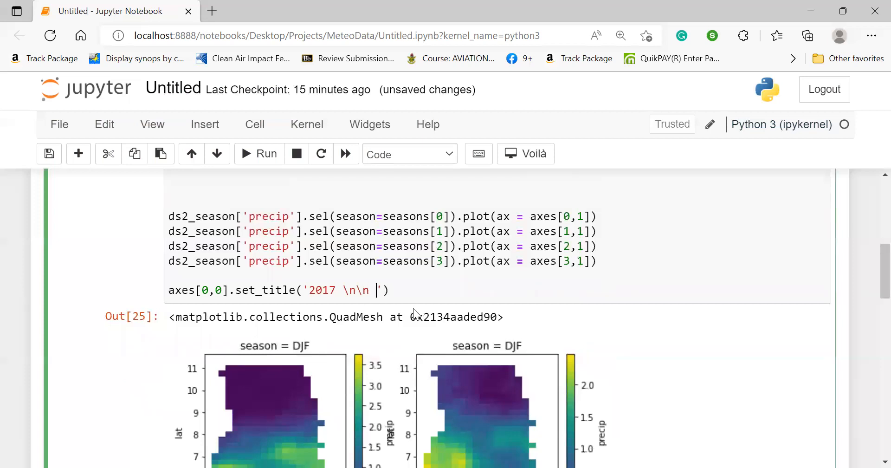
text( DJF)
key(shift+Home)
key(shift+Return)
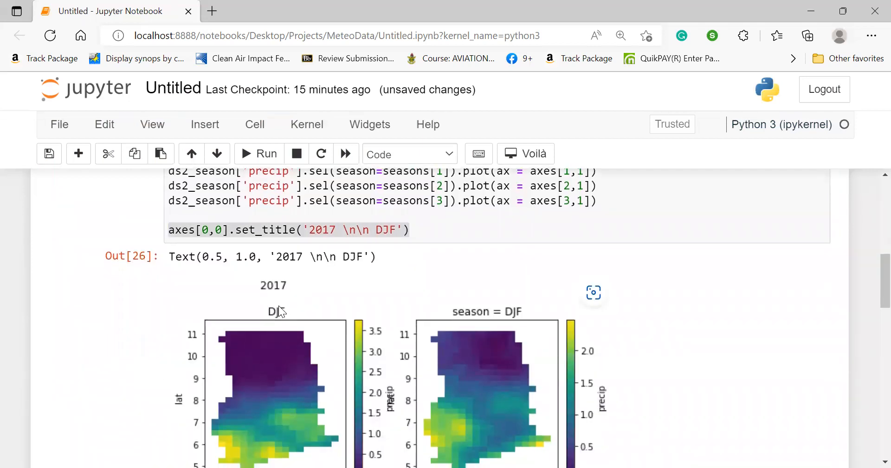
scroll(278, 318, down, 3)
scroll(277, 319, up, 3)
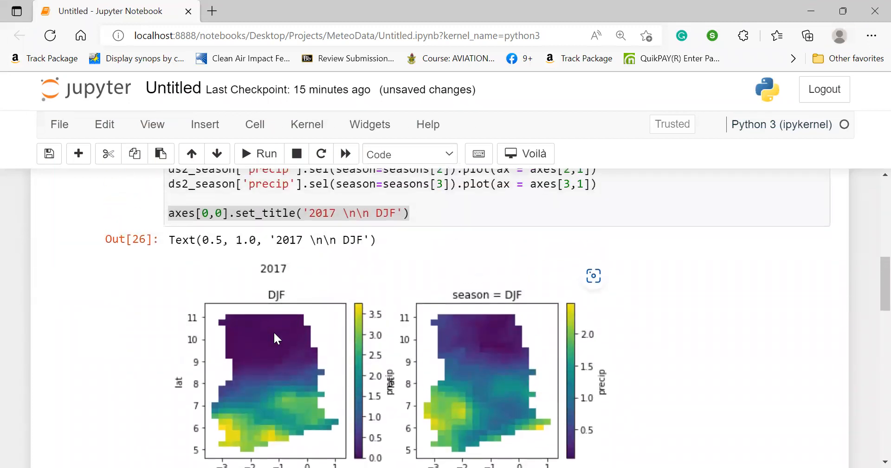
scroll(272, 333, down, 3)
scroll(273, 334, down, 1)
scroll(273, 335, up, 5)
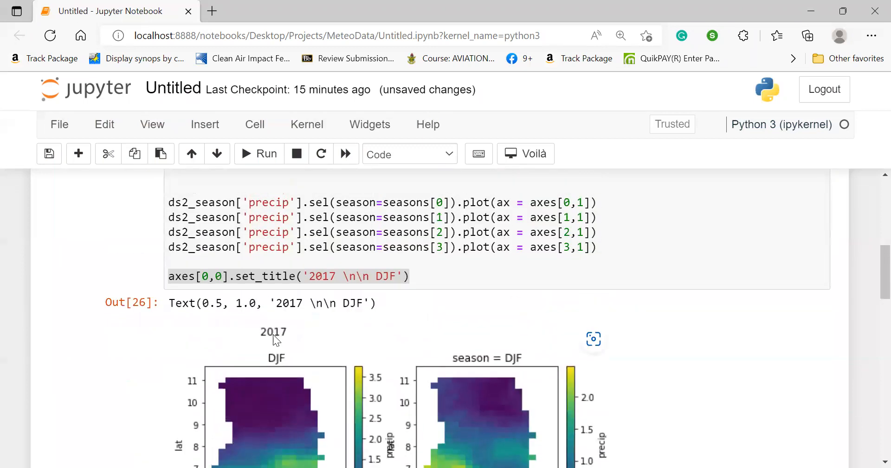
scroll(273, 334, up, 2)
- Duplicate the 2017 set_title line onto a new line below it
click(427, 328)
triple_click(427, 328)
key(ctrl+c)
key(End)
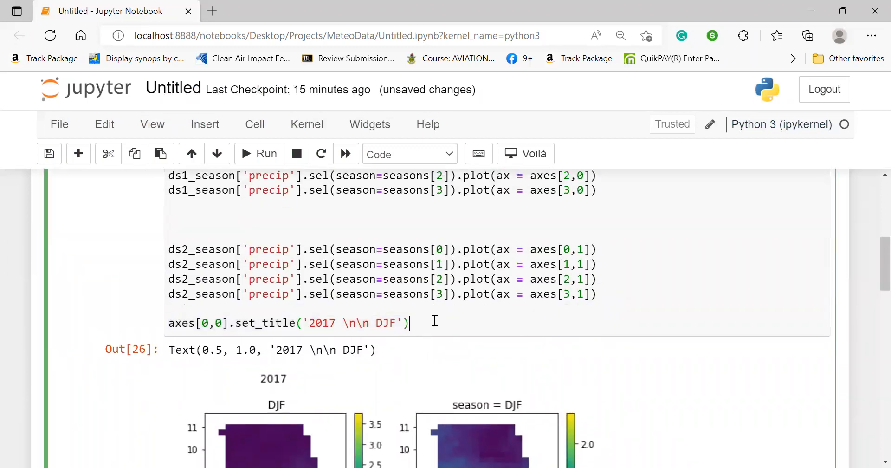
key(Return)
key(Return)
key(ctrl+v)
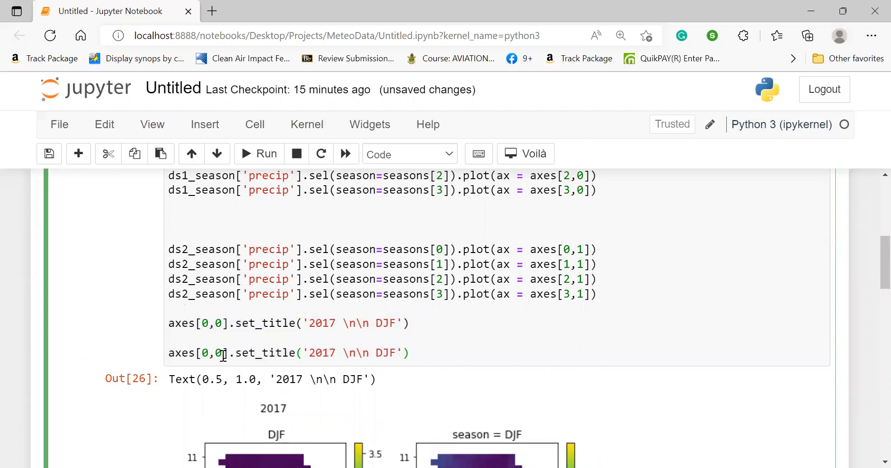
- Change the copy to axes[0,1] with year 2018 and rerun the cell
click(222, 353)
key(BackSpace)
text(1)
click(335, 353)
key(BackSpace)
text(8)
key(shift+Return)
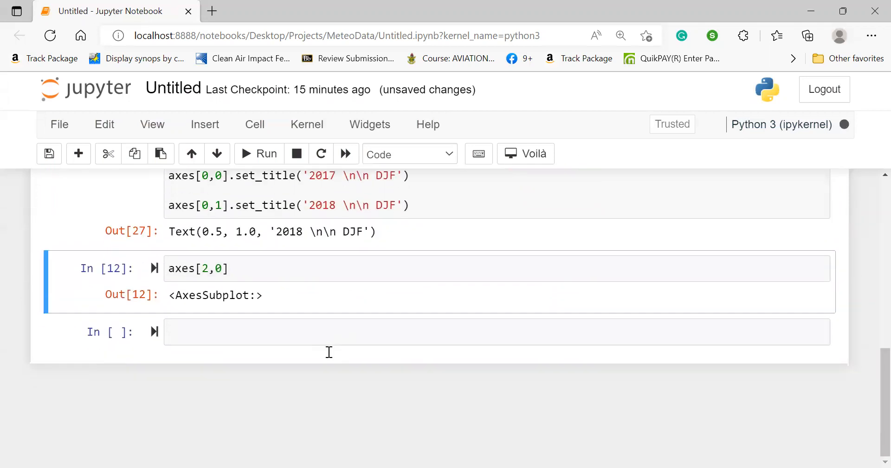
scroll(328, 352, down, 2)
scroll(328, 351, down, 3)
scroll(328, 351, down, 2)
scroll(328, 352, down, 2)
scroll(328, 352, down, 2)
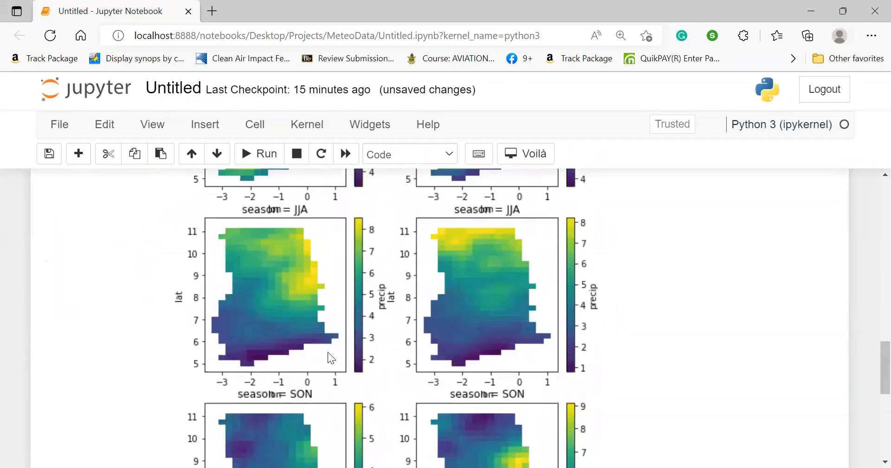
scroll(328, 352, down, 2)
scroll(328, 351, up, 3)
scroll(328, 352, up, 3)
scroll(328, 352, up, 5)
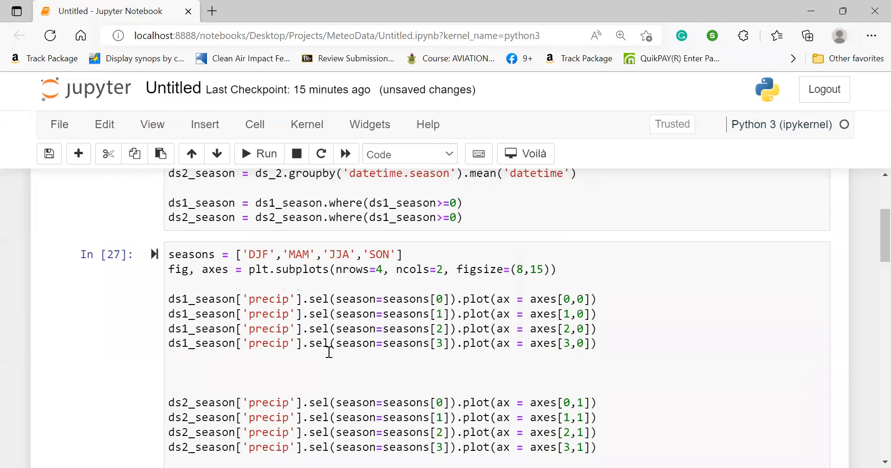
scroll(551, 335, up, 2)
- Insert plt.subplots_adjust(hspace=0.5) after the subplots line and rerun the cell
click(575, 313)
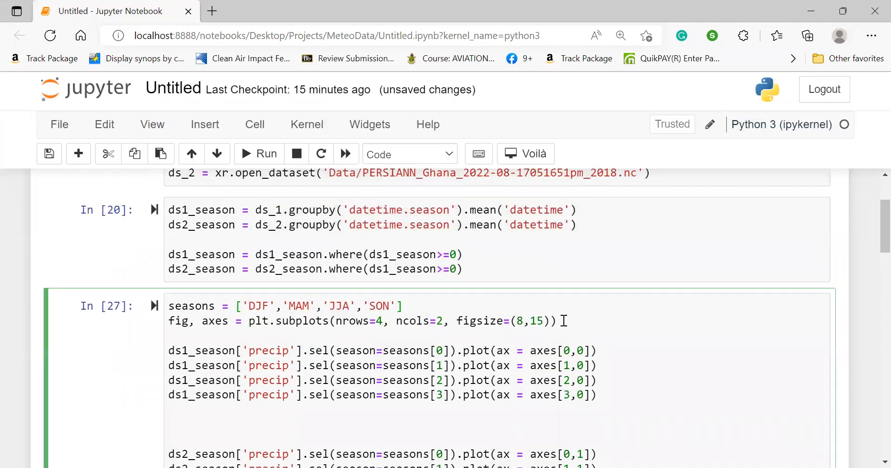
key(Return)
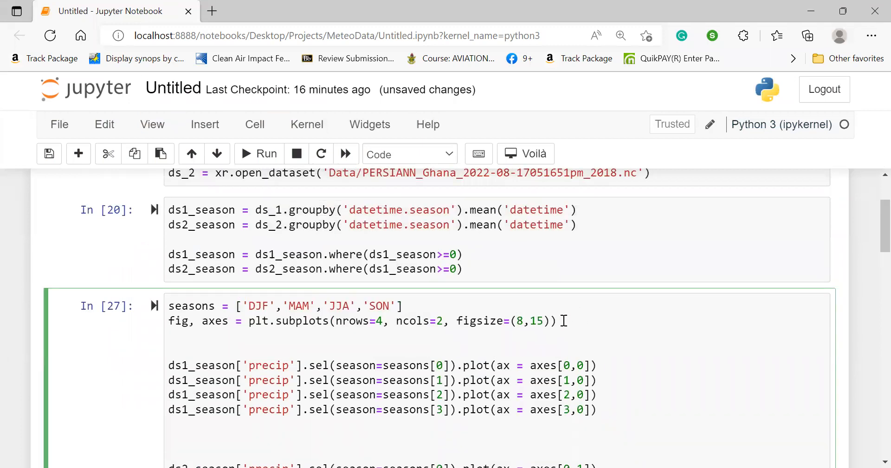
text(plt.subplots_adjust()
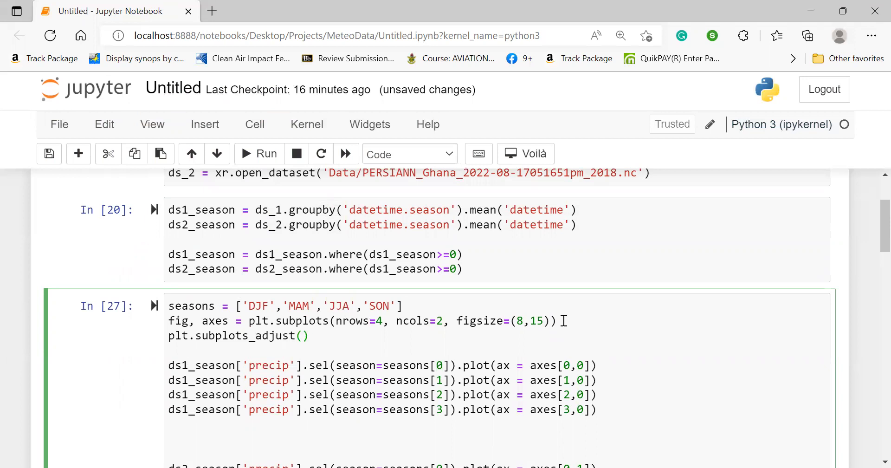
text(hspace=)
text(0.5)
key(shift+Return)
scroll(562, 320, down, 5)
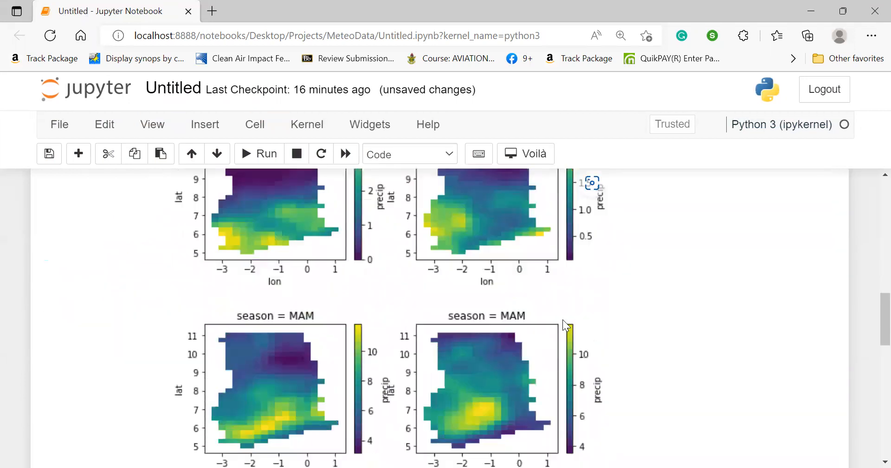
scroll(564, 320, up, 3)
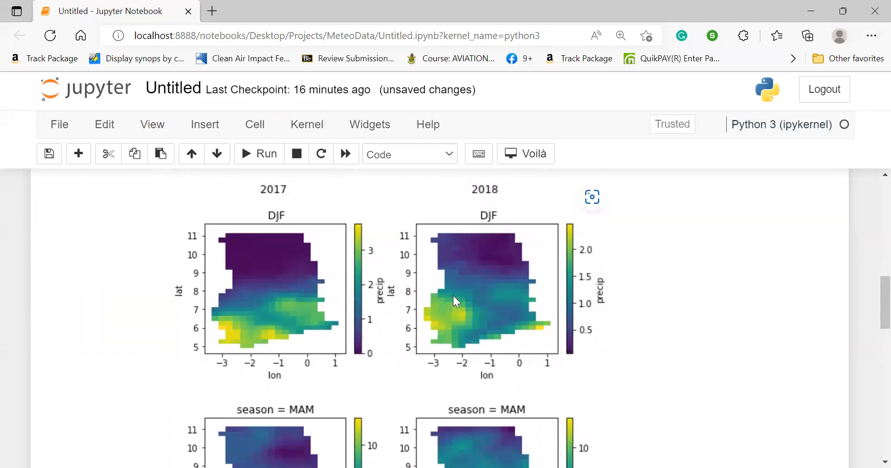
scroll(454, 295, up, 5)
scroll(454, 295, up, 3)
scroll(418, 283, up, 1)
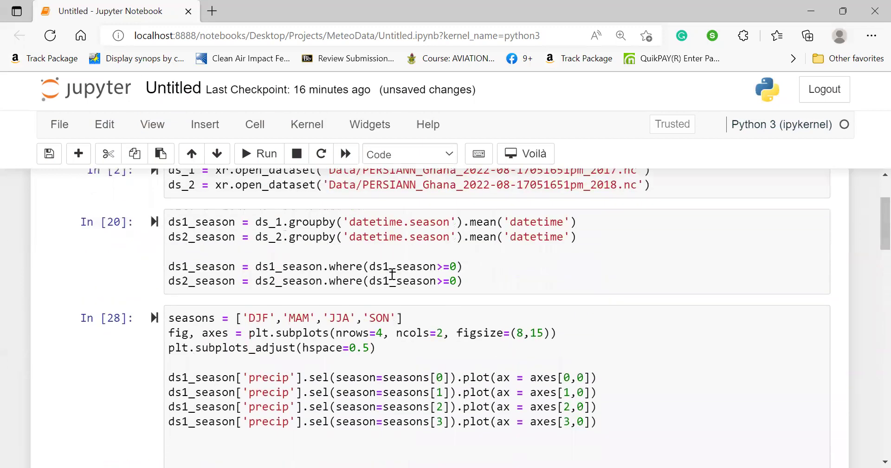
- Add wspace=0.5 to the subplots_adjust call and rerun the cell
click(377, 347)
text(, wspace=)
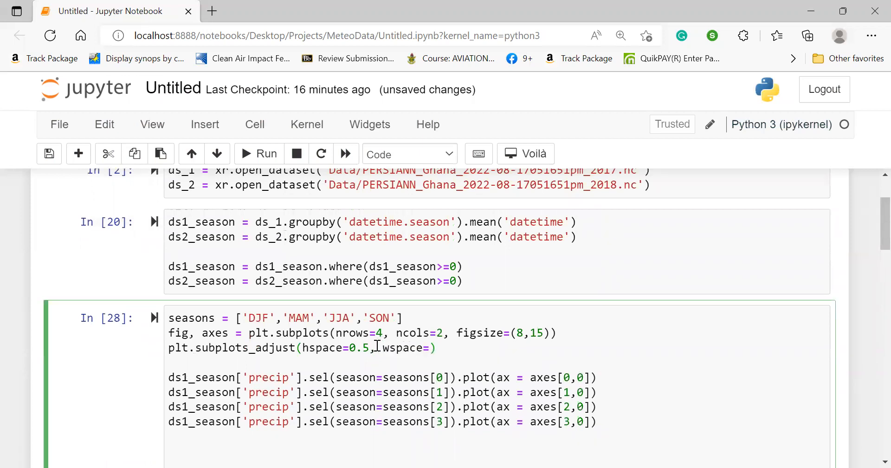
text(0.5)
key(shift+Return)
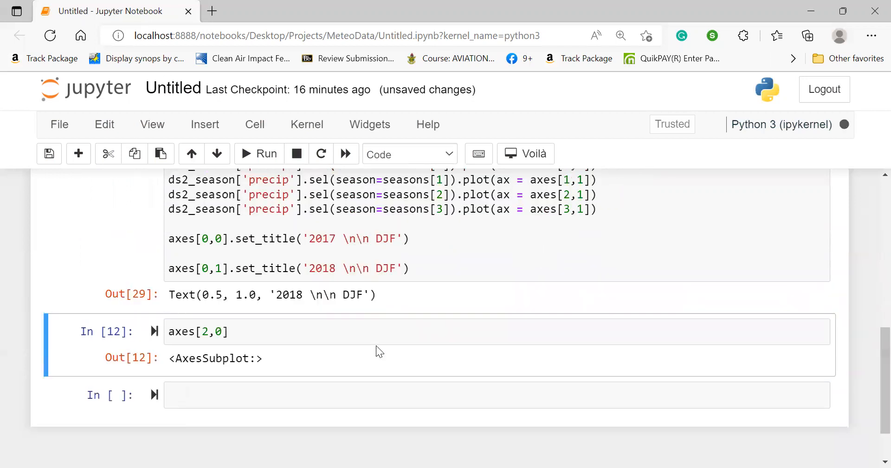
scroll(376, 346, up, 10)
scroll(377, 345, up, 3)
scroll(376, 346, down, 5)
scroll(376, 346, down, 3)
scroll(376, 345, down, 3)
scroll(377, 345, down, 3)
scroll(376, 345, down, 4)
scroll(376, 345, up, 4)
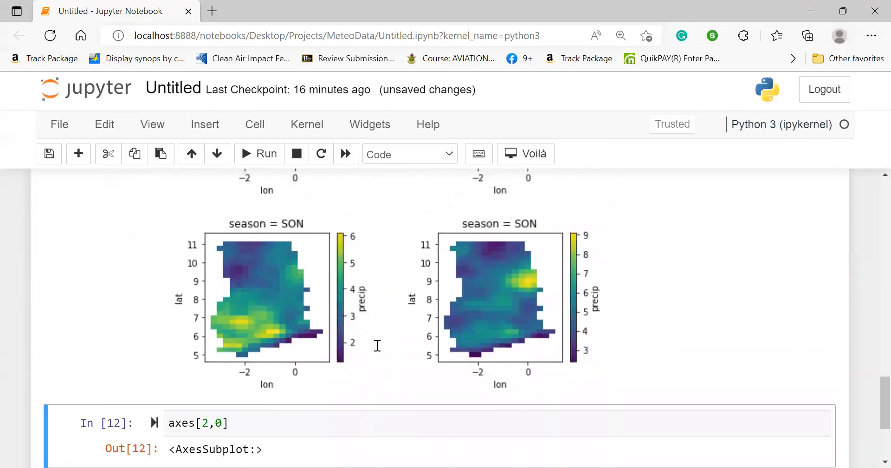
scroll(376, 346, up, 3)
scroll(376, 345, up, 3)
scroll(376, 346, up, 3)
scroll(376, 346, up, 4)
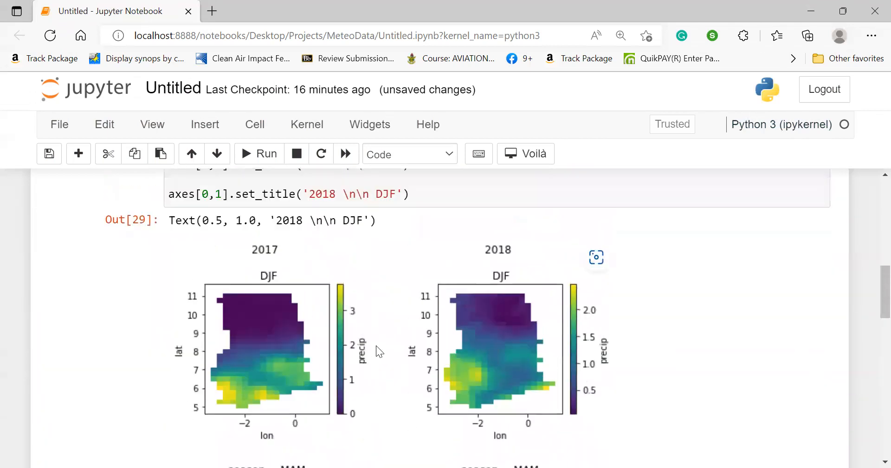
scroll(377, 345, up, 2)
scroll(377, 345, down, 2)
scroll(377, 345, down, 1)
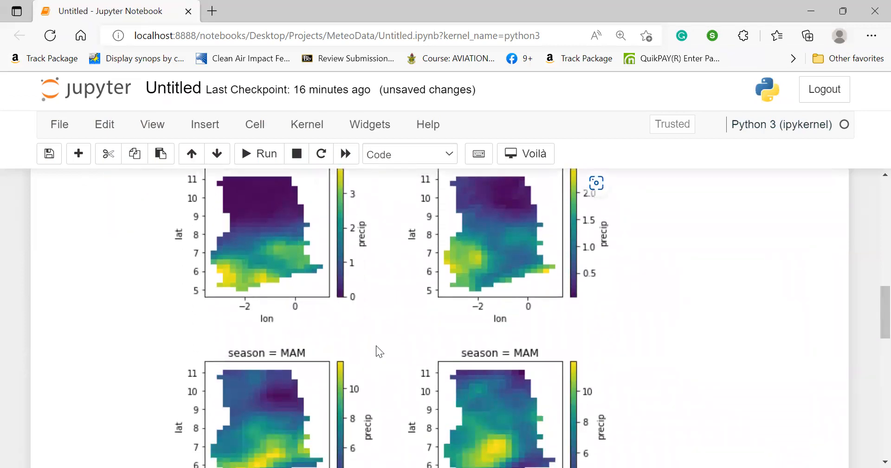
scroll(376, 345, up, 2)
scroll(376, 345, up, 1)
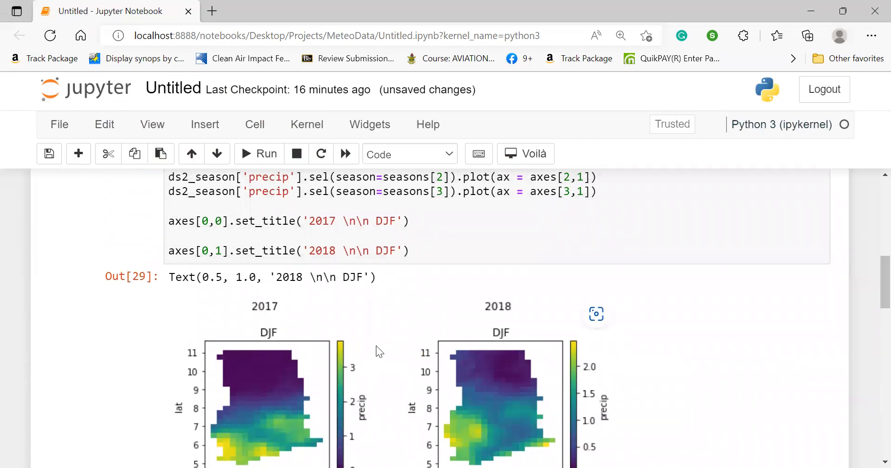
scroll(376, 346, up, 2)
scroll(377, 346, up, 3)
scroll(376, 346, up, 2)
scroll(376, 345, down, 1)
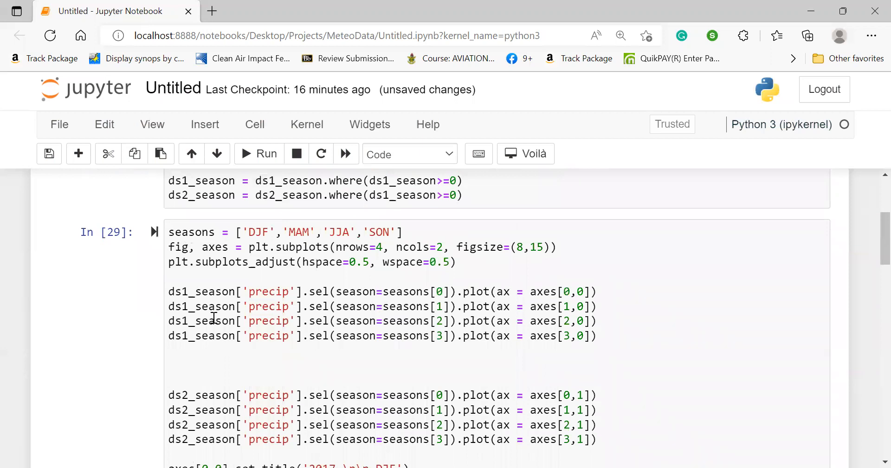
scroll(178, 305, down, 1)
scroll(177, 306, down, 1)
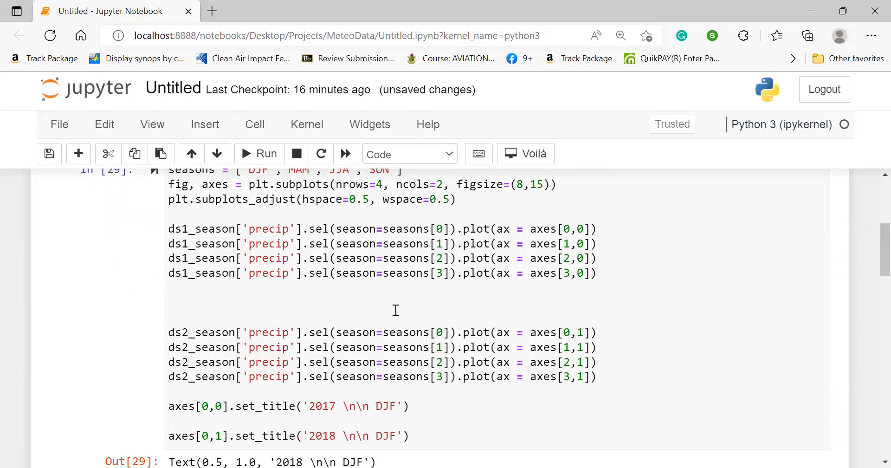
- Select the whole seasonal plotting cell's code and move into the small axes test cell
mouse_move(170, 230)
mouse_down()
mouse_move(659, 398)
mouse_move(643, 374)
mouse_up()
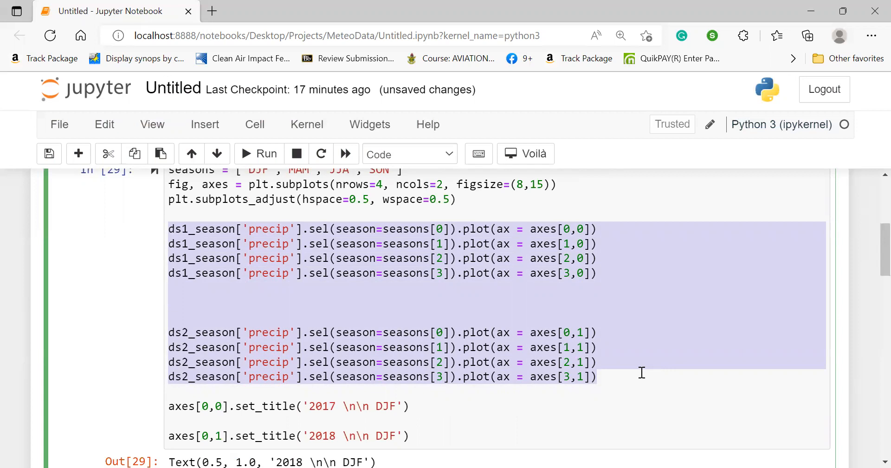
click(441, 437)
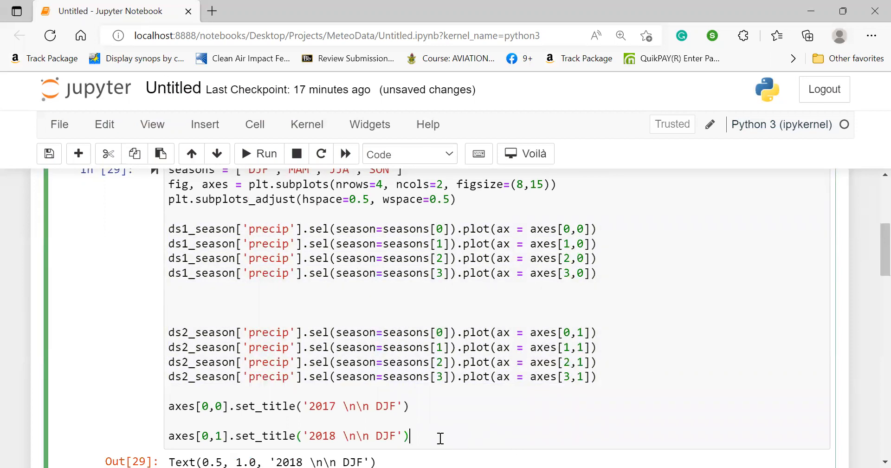
key(ctrl+a)
scroll(439, 437, down, 5)
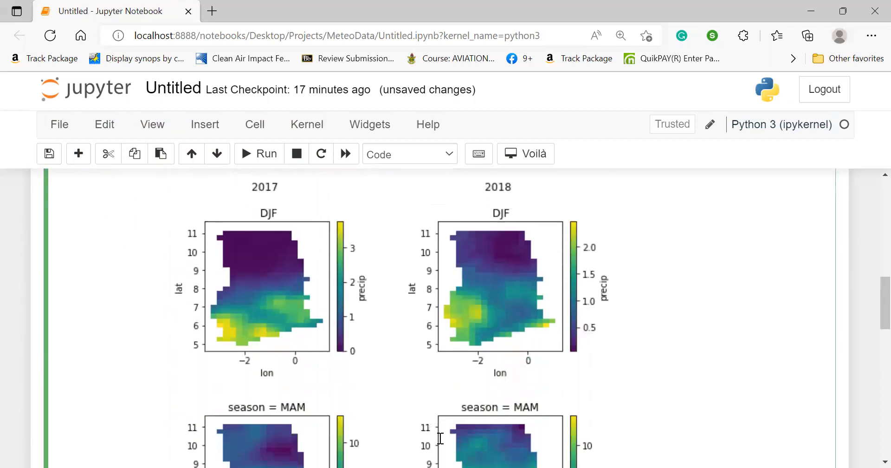
scroll(439, 438, down, 5)
scroll(440, 438, down, 5)
scroll(440, 438, down, 5)
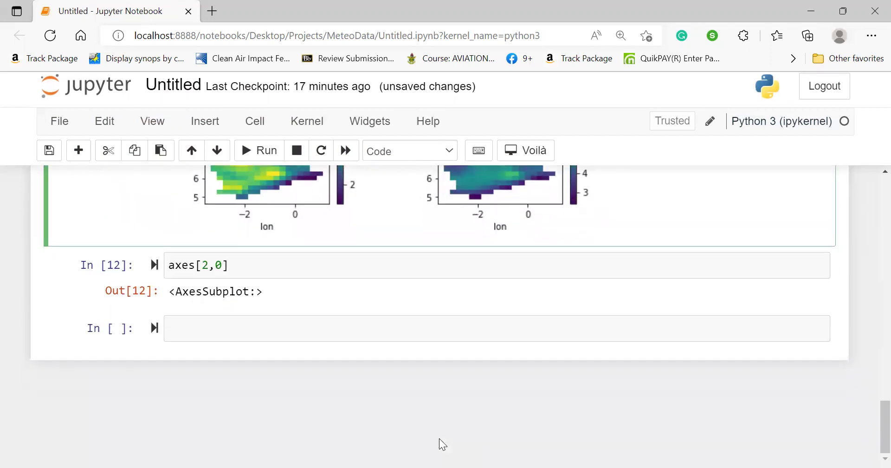
click(255, 273)
- Replace the test cell with the plotting code and add a 'for i, j in enumerate(seasons):' header
key(ctrl+a)
key(ctrl+v)
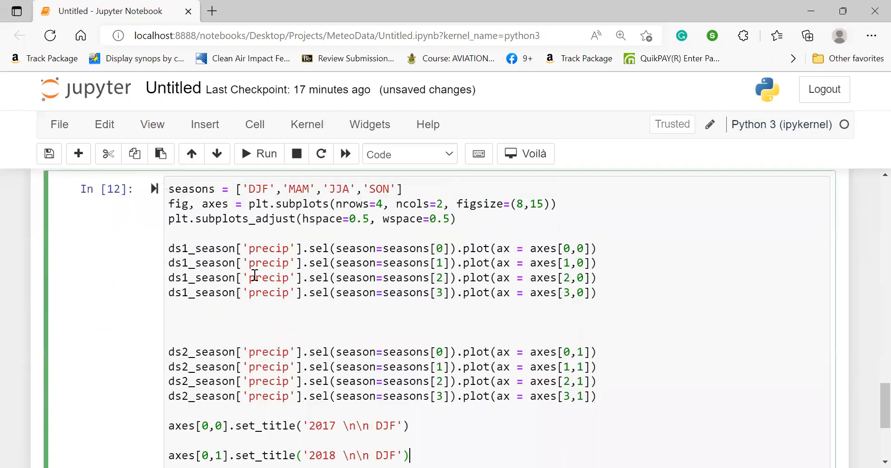
click(189, 233)
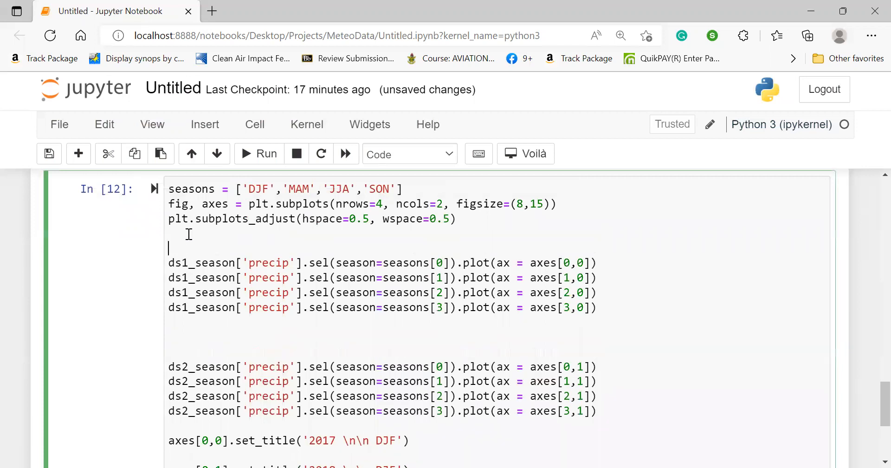
key(Up)
key(Return)
text(for i)
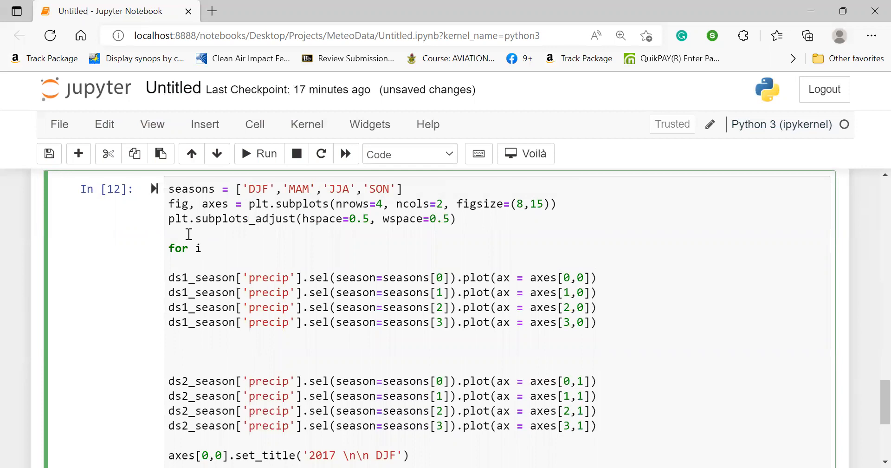
text(, j in enumerate(seasons)
key(Right)
text(:)
key(Return)
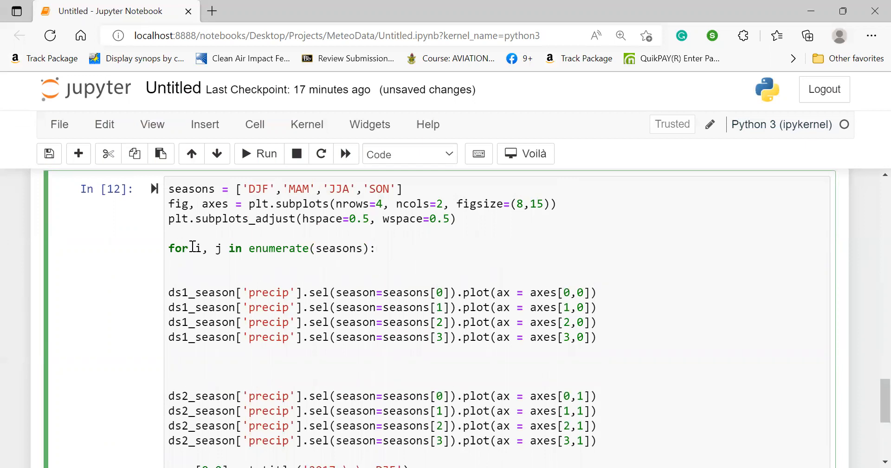
double_click(197, 248)
- Write the loop body plotting ds1_season['precip'].sel(season=j) into axes[i,0]
click(328, 260)
text(ds)
text(_1)
key(BackSpace)
key(BackSpace)
key(BackSpace)
text(1)
key(BackSpace)
text(s1-)
key(BackSpace)
text(_season['precip)
key(Right)
key(Delete)
text(])
drag(302, 298, 600, 292)
key(ctrl+c)
click(421, 263)
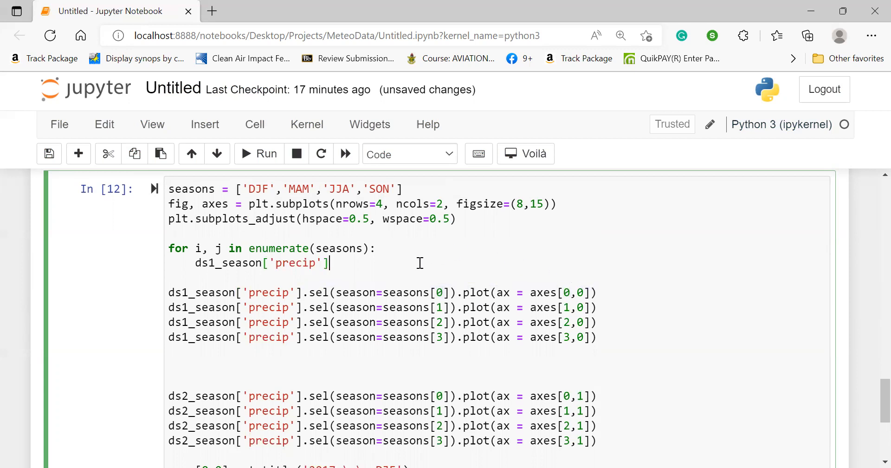
key(ctrl+v)
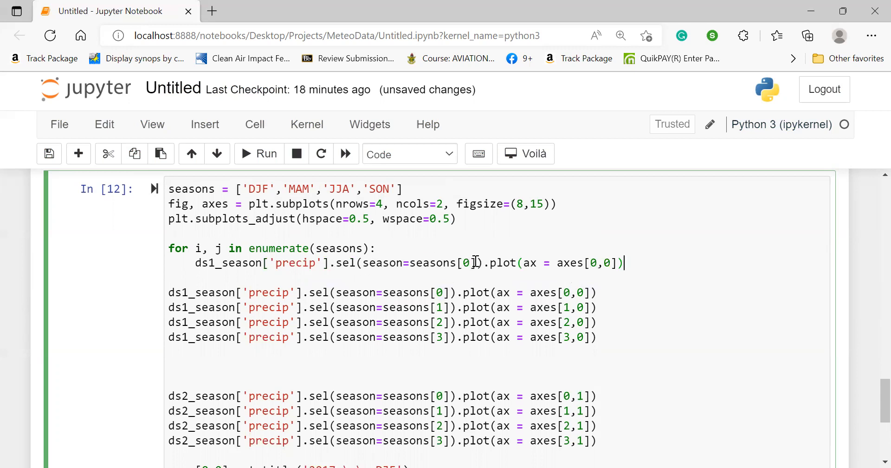
key(BackSpace)
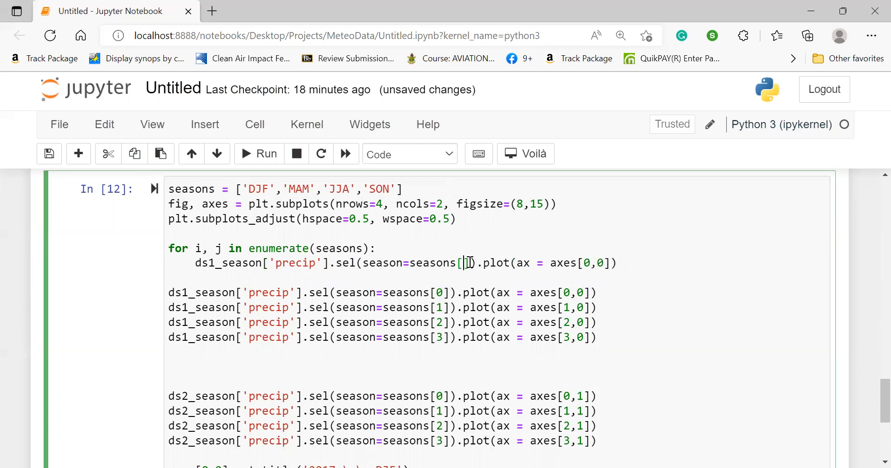
key(ctrl+shift+Left)
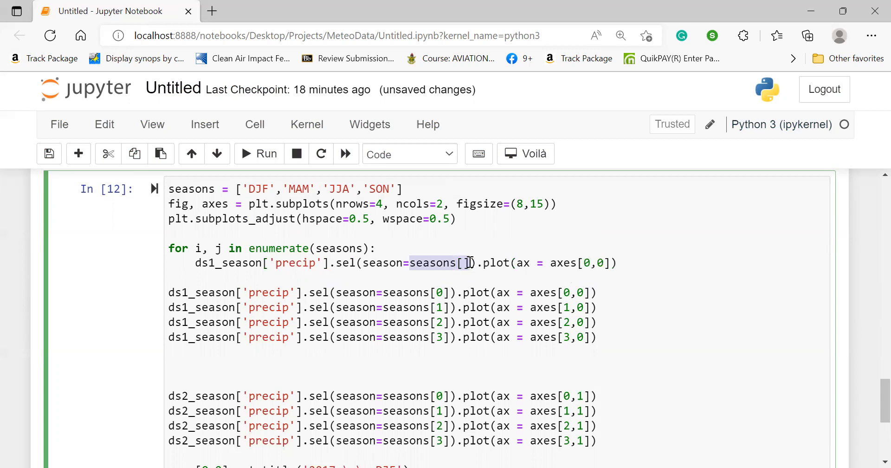
text(j)
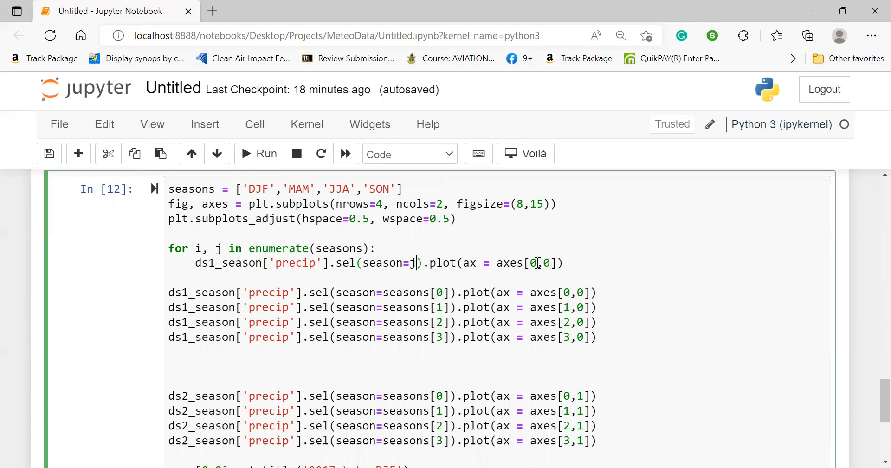
click(537, 263)
key(BackSpace)
text(i)
- Duplicate the body line for ds2_season into axes[i,1] and select the eight old plot lines
click(566, 263)
triple_click(568, 263)
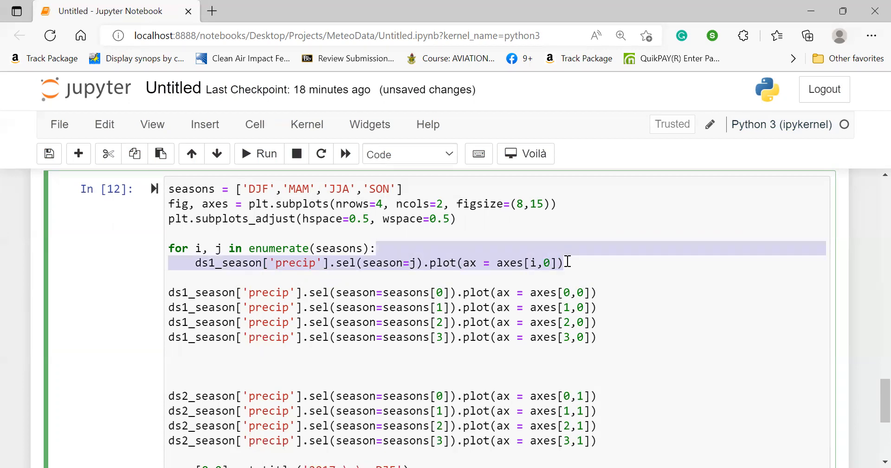
key(ctrl+c)
click(569, 263)
key(Return)
key(ctrl+v)
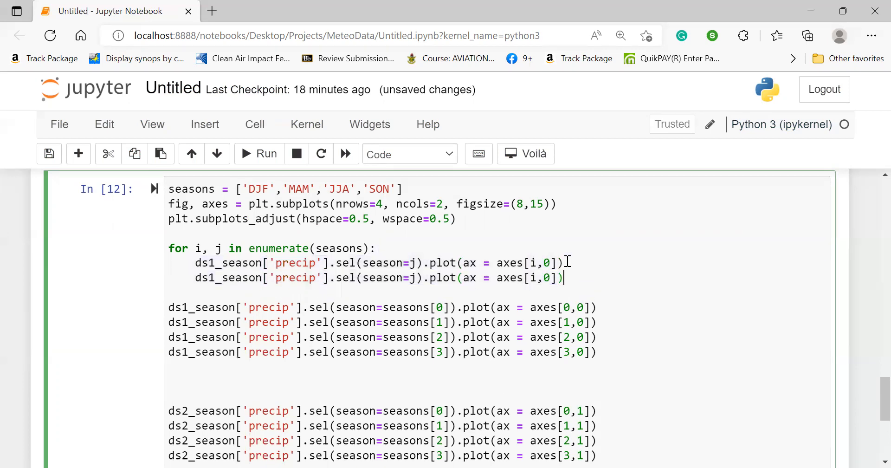
click(216, 277)
key(BackSpace)
text(2)
click(551, 277)
key(BackSpace)
text(1)
drag(168, 307, 736, 453)
scroll(737, 453, down, 1)
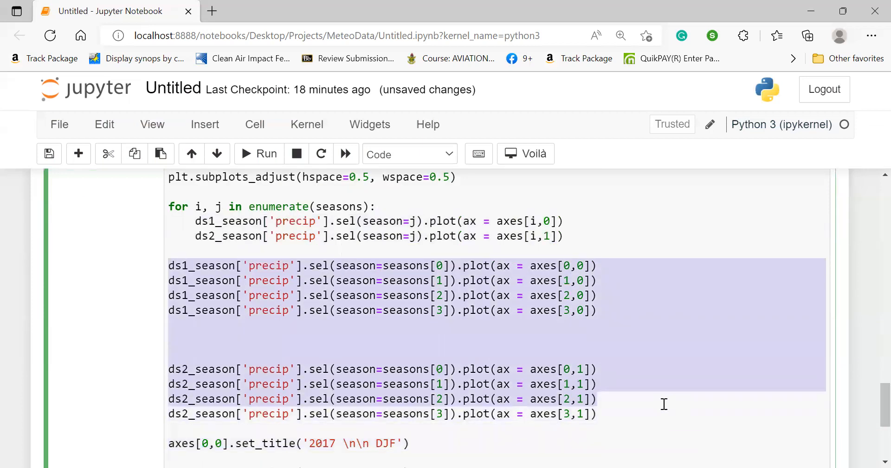
- Delete the old one-by-one plot lines and blank lines, then rerun the loop cell
key(BackSpace)
key(BackSpace)
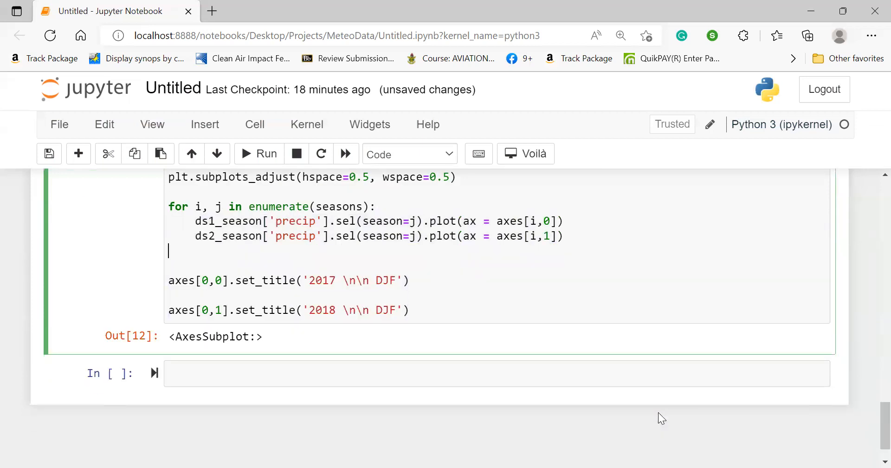
key(BackSpace)
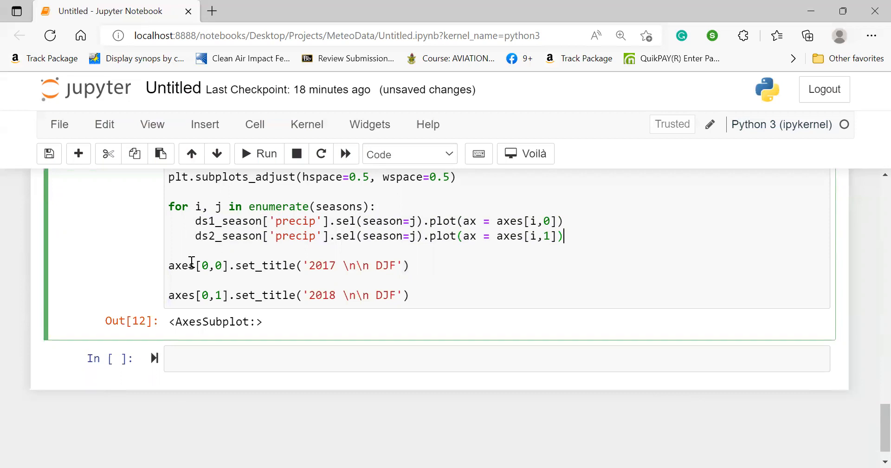
click(456, 298)
key(shift+Return)
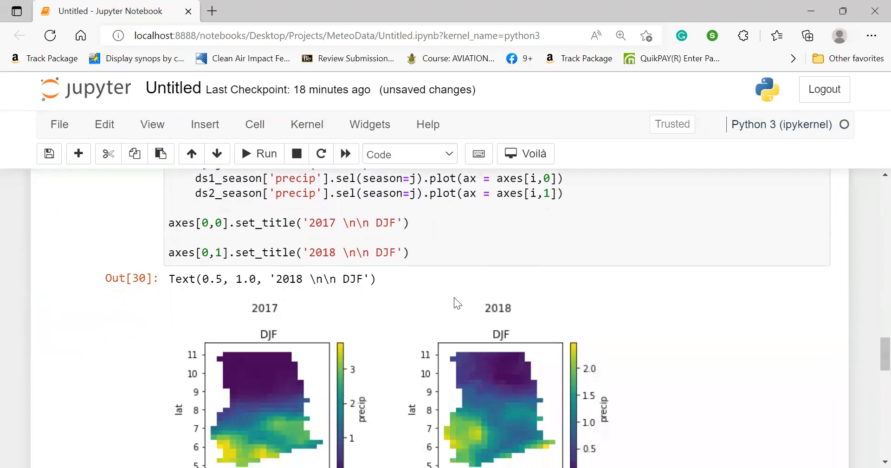
scroll(455, 298, down, 5)
scroll(455, 297, down, 5)
scroll(454, 298, down, 3)
scroll(455, 297, up, 3)
scroll(454, 297, up, 8)
scroll(454, 297, up, 3)
scroll(455, 297, up, 3)
scroll(454, 298, down, 10)
scroll(454, 297, up, 4)
scroll(454, 297, up, 8)
scroll(454, 297, up, 1)
scroll(454, 298, down, 8)
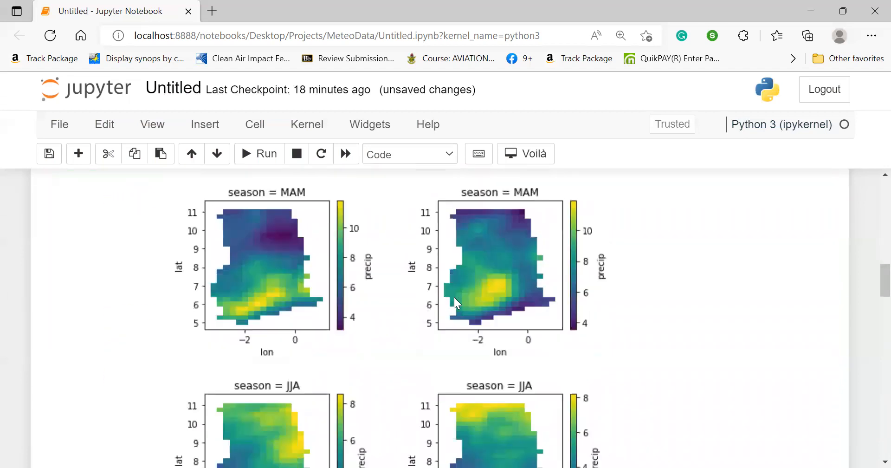
scroll(454, 297, down, 5)
scroll(454, 297, down, 5)
scroll(454, 298, down, 2)
scroll(454, 297, up, 2)
scroll(455, 298, up, 1)
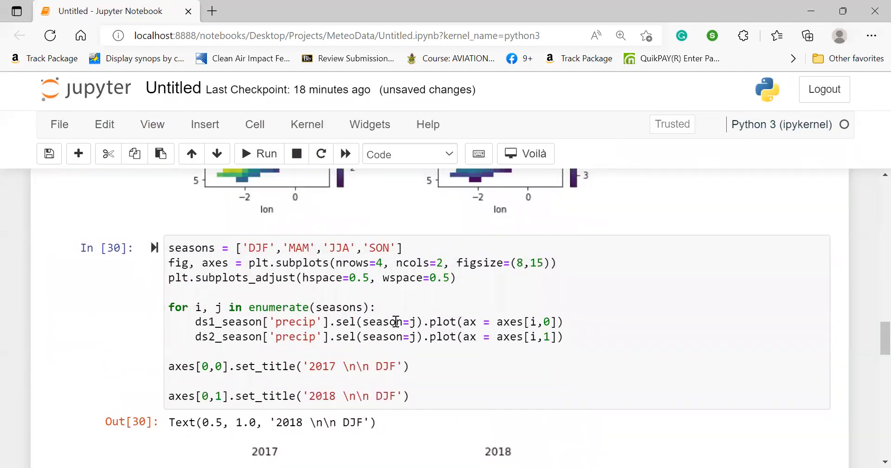
scroll(395, 322, down, 1)
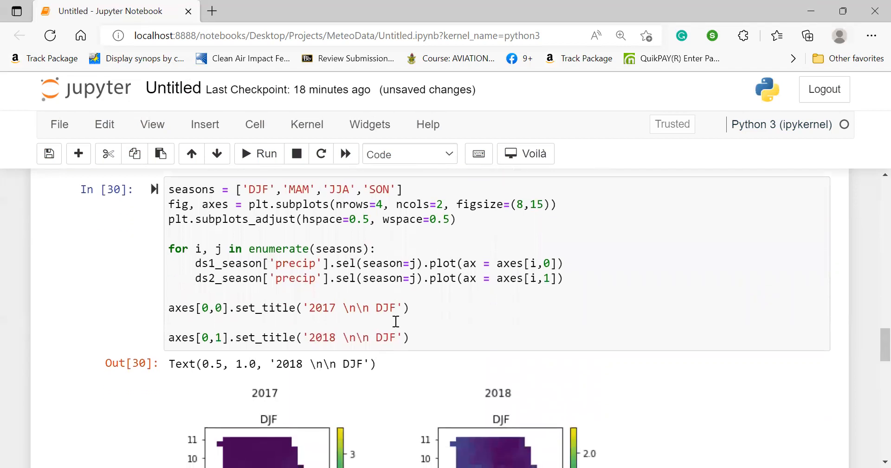
scroll(395, 322, up, 1)
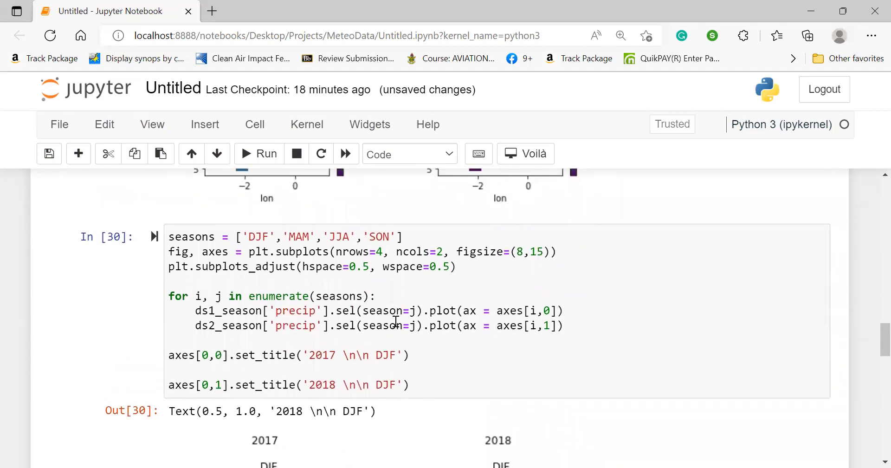
scroll(395, 321, down, 2)
scroll(395, 322, down, 5)
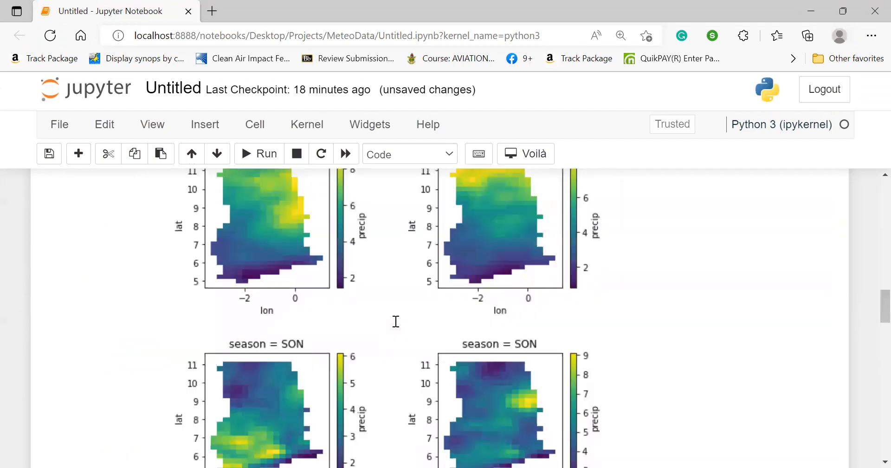
scroll(395, 321, up, 5)
scroll(395, 320, up, 5)
scroll(395, 320, up, 3)
scroll(395, 320, up, 4)
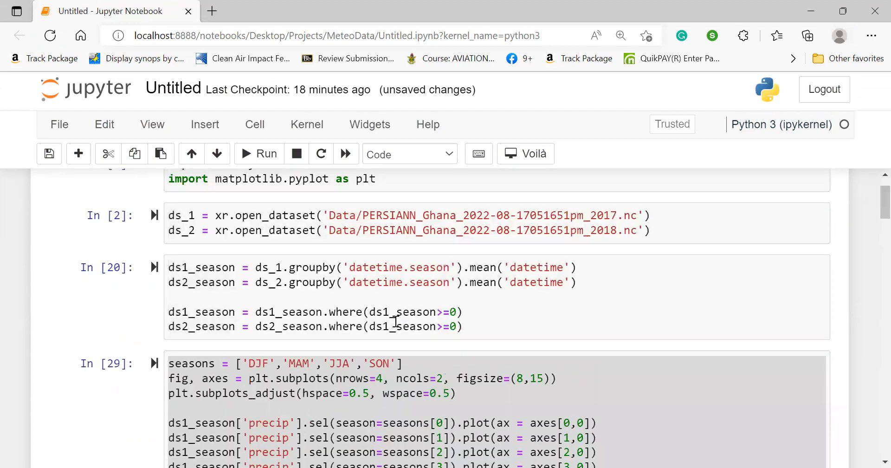
scroll(395, 320, down, 1)
scroll(395, 320, down, 3)
scroll(396, 320, down, 3)
scroll(394, 321, down, 2)
scroll(395, 321, down, 3)
scroll(395, 321, down, 3)
scroll(395, 321, down, 3)
scroll(396, 321, down, 3)
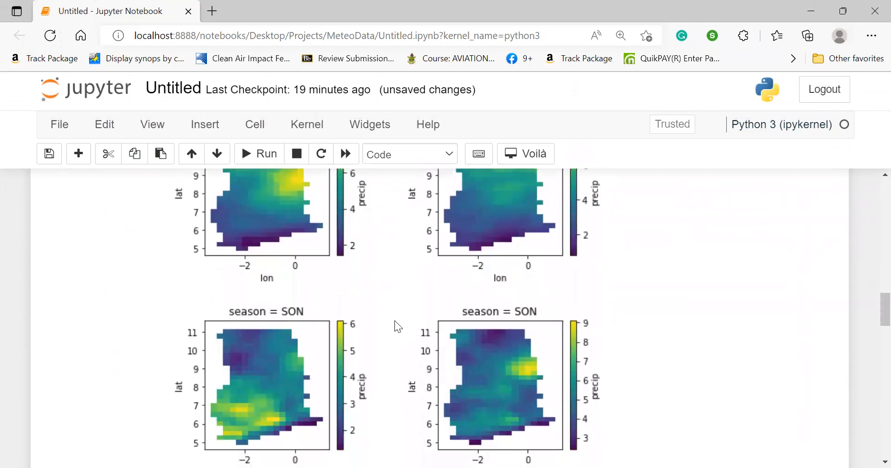
scroll(395, 320, down, 3)
scroll(395, 320, down, 3)
scroll(395, 320, down, 2)
scroll(395, 321, down, 1)
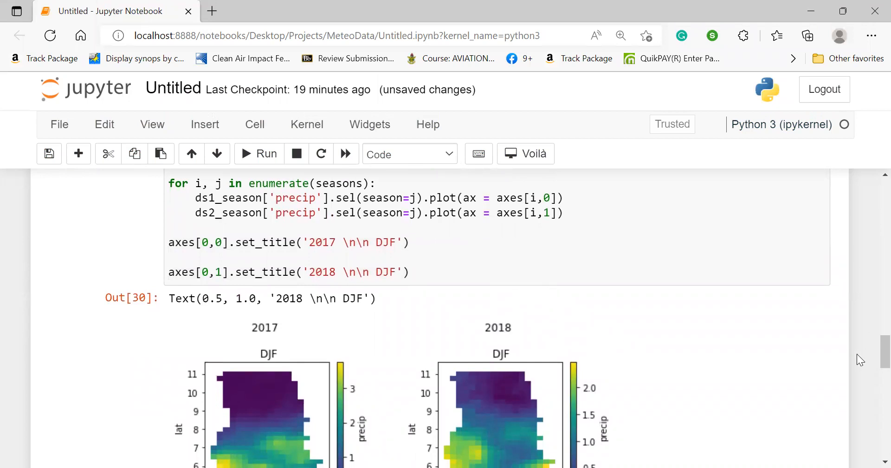
scroll(858, 353, down, 3)
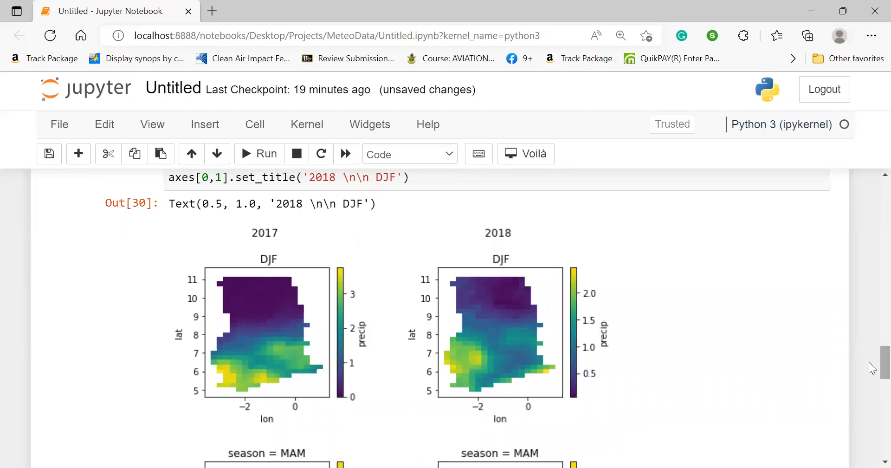
drag(885, 363, 885, 385)
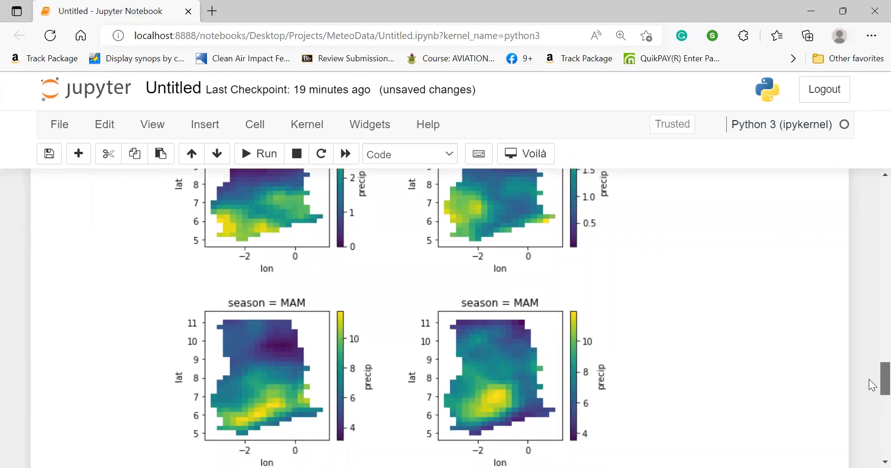
drag(885, 385, 885, 366)
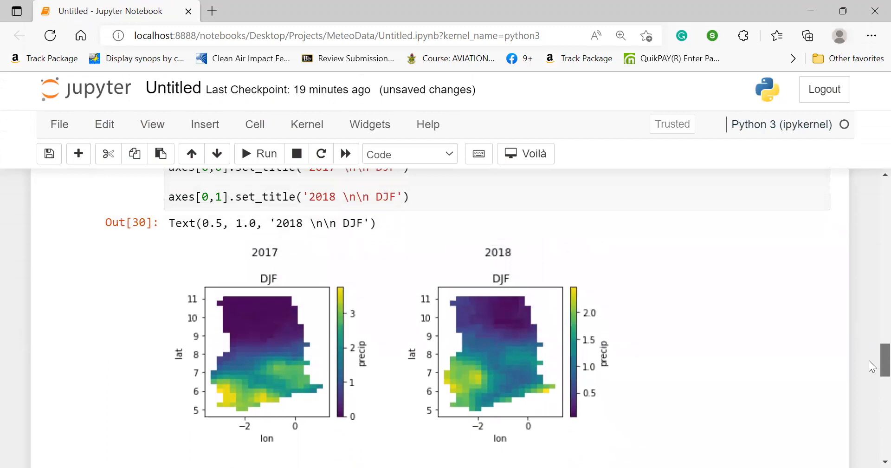